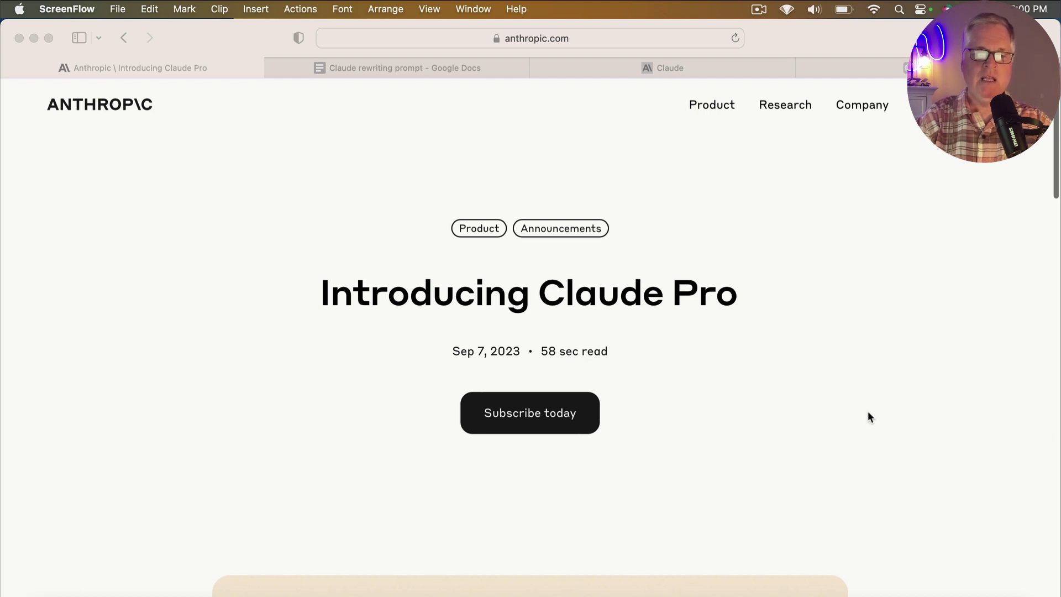
- Scroll down and back up through the currently open page
scroll(868, 413, down, 5)
scroll(868, 412, down, 5)
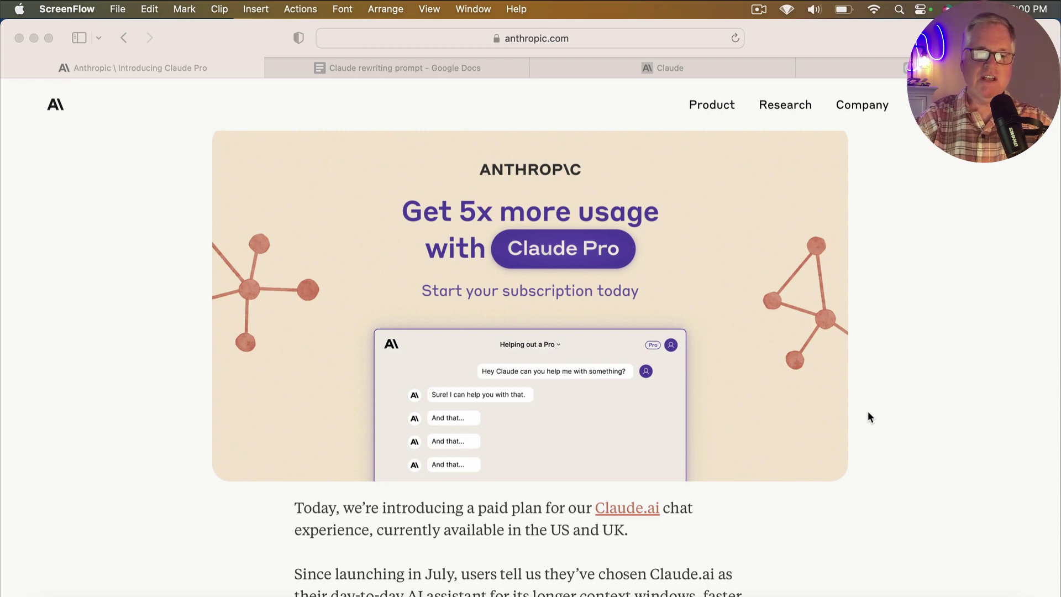
scroll(868, 412, down, 5)
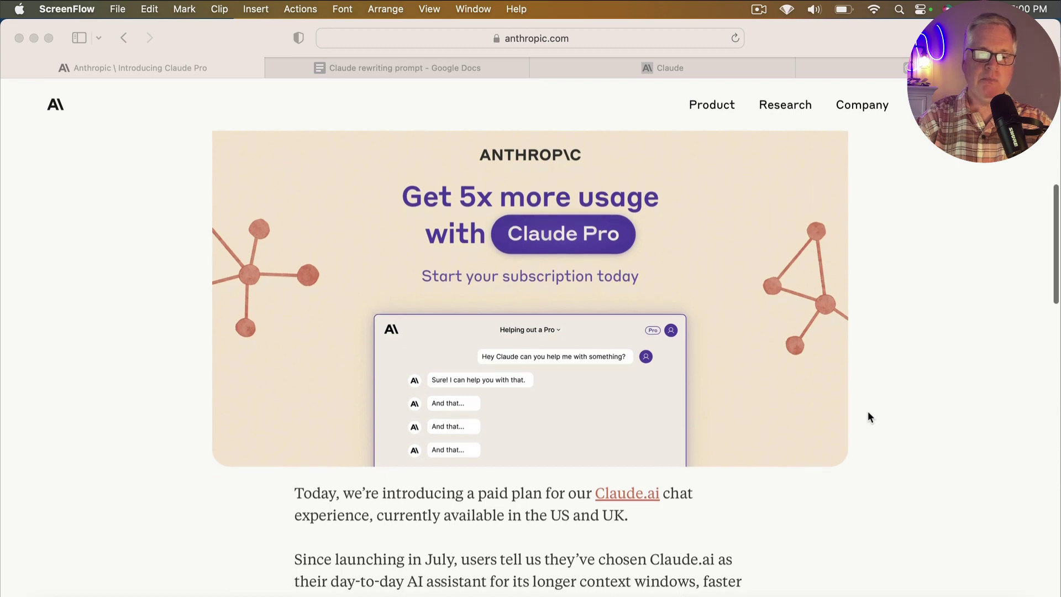
scroll(867, 412, down, 4)
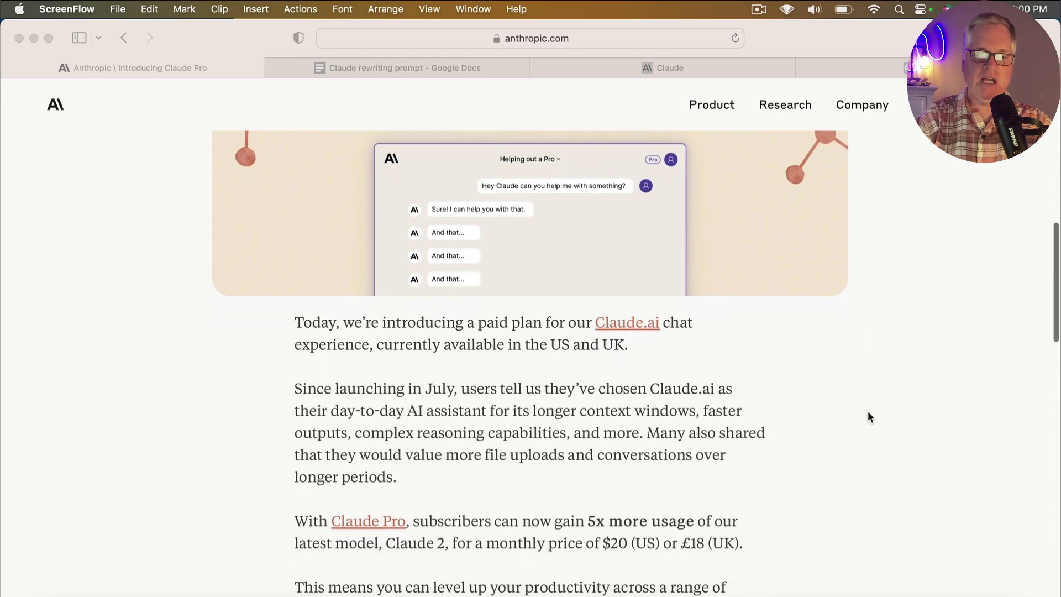
scroll(867, 415, down, 5)
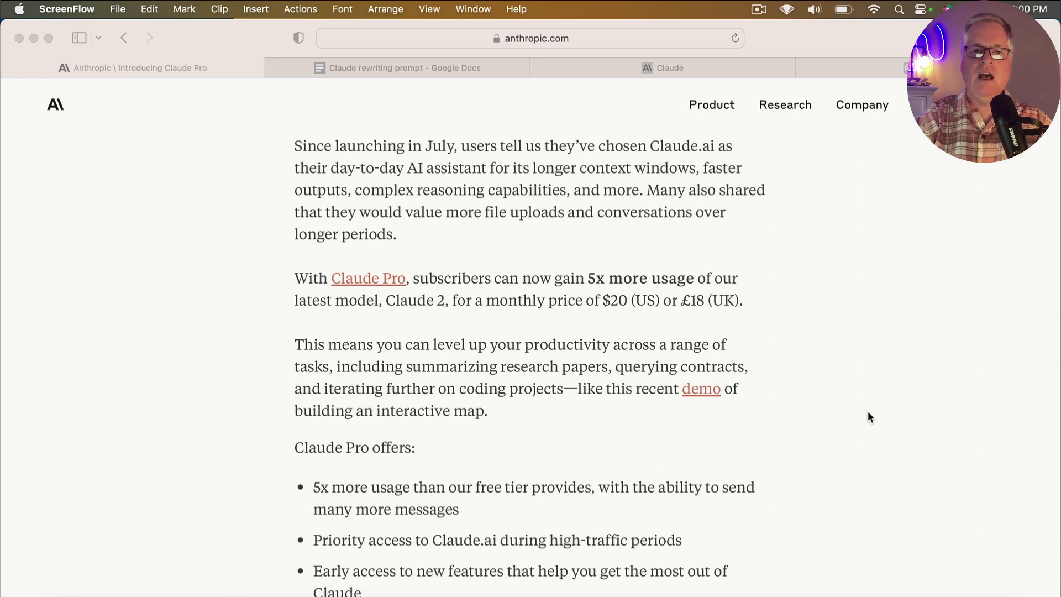
scroll(868, 413, down, 5)
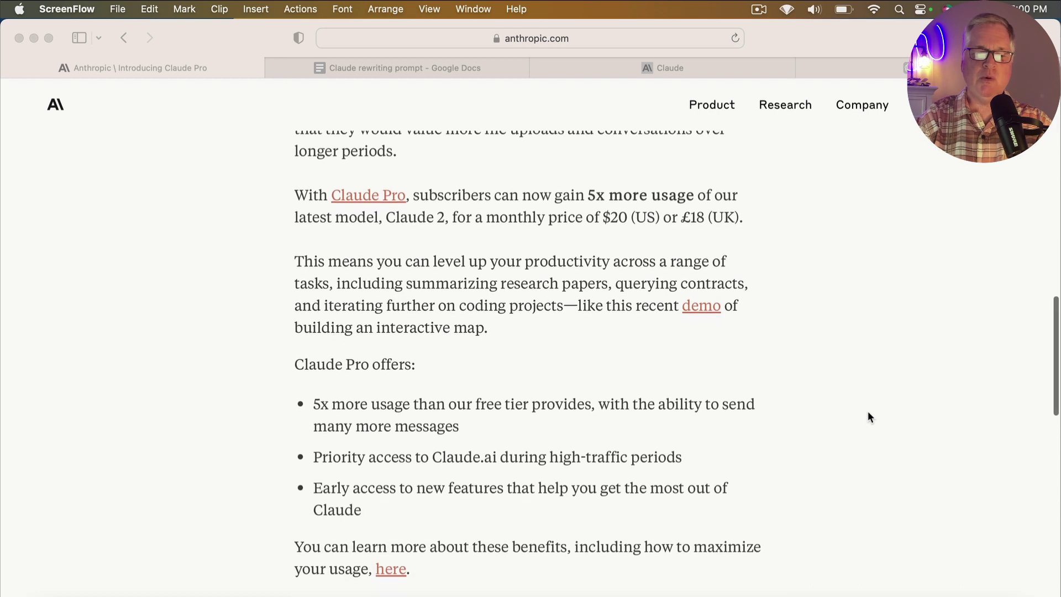
scroll(869, 416, down, 3)
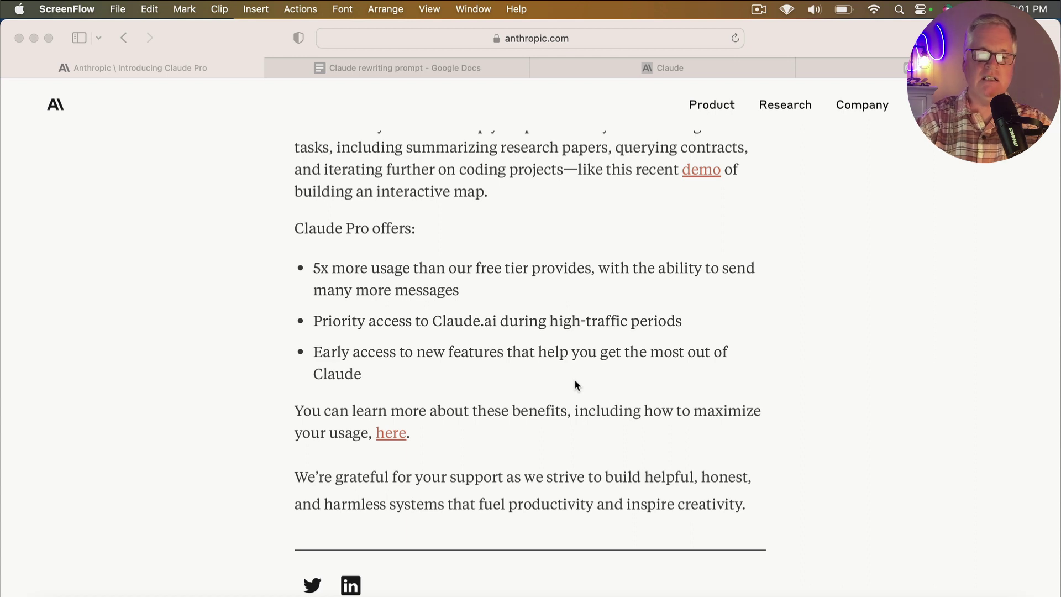
scroll(574, 385, down, 2)
scroll(574, 385, down, 5)
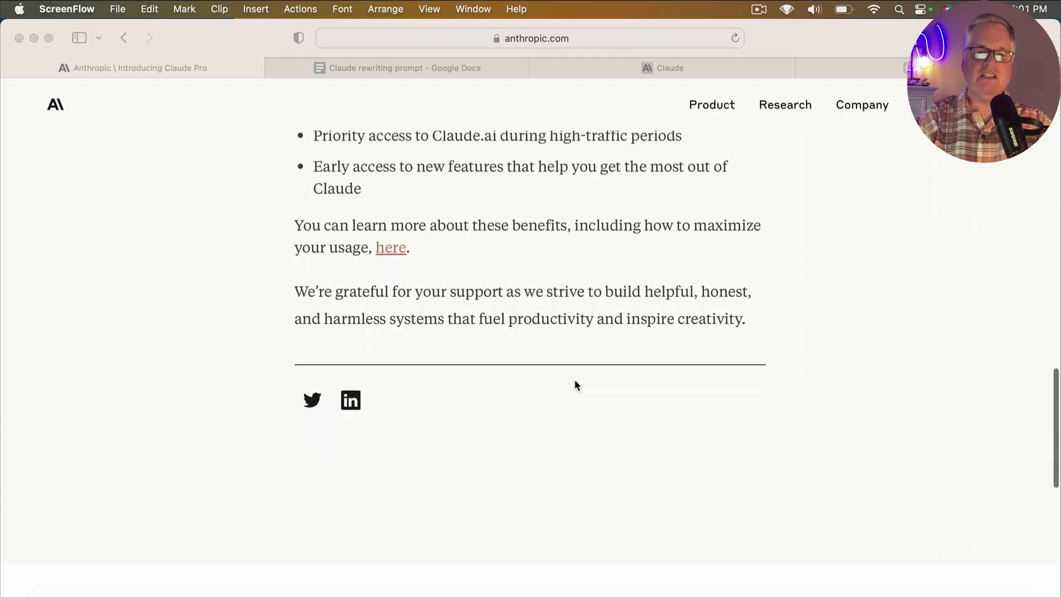
scroll(575, 385, up, 10)
scroll(576, 383, up, 8)
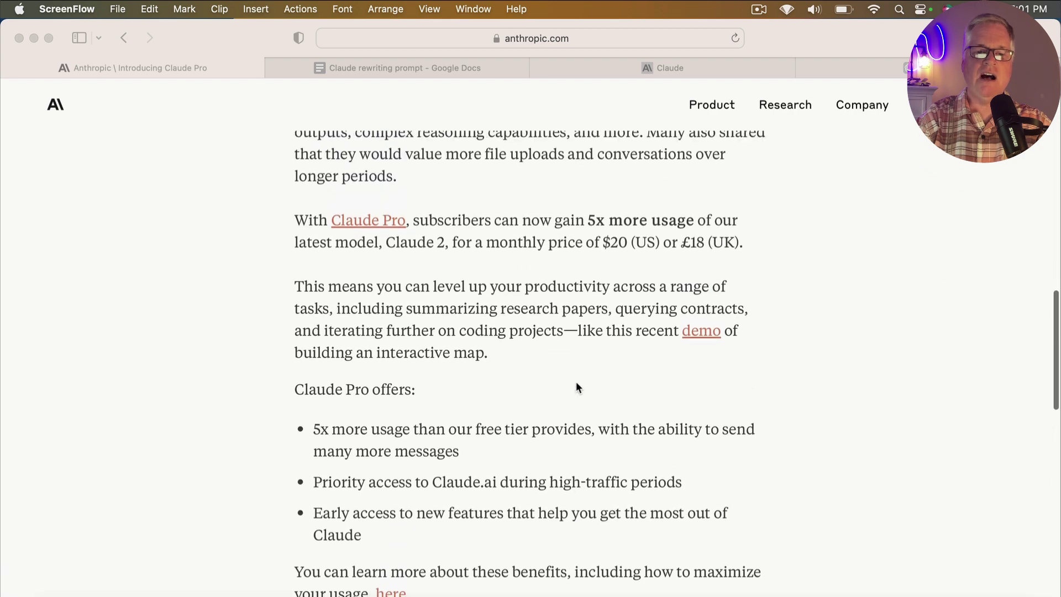
scroll(576, 381, up, 1)
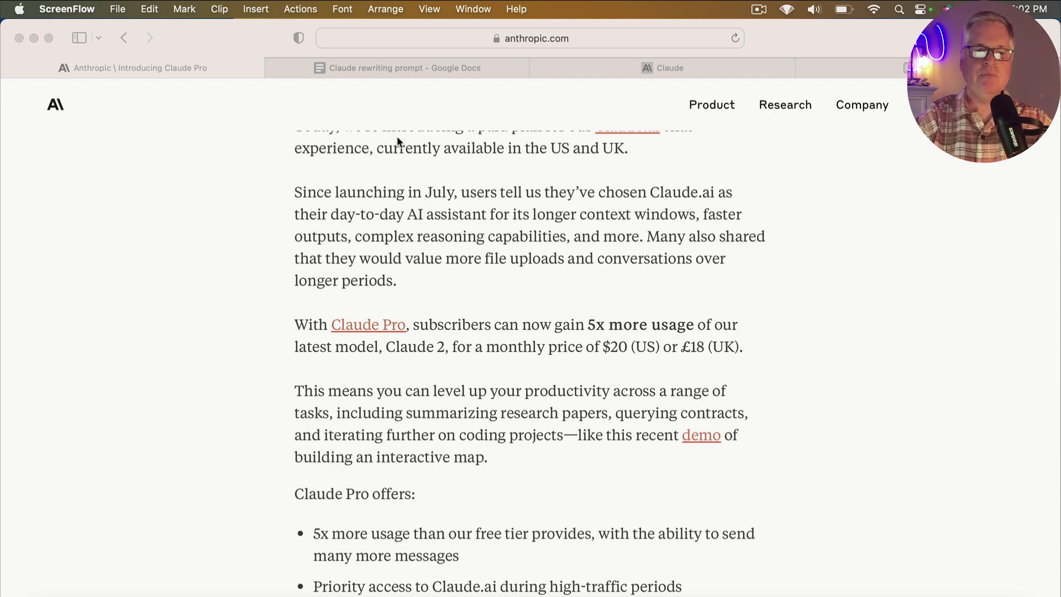
- Bring up the Claude rewriting prompt document and read through the original and rewritten prompts
click(427, 72)
click(430, 69)
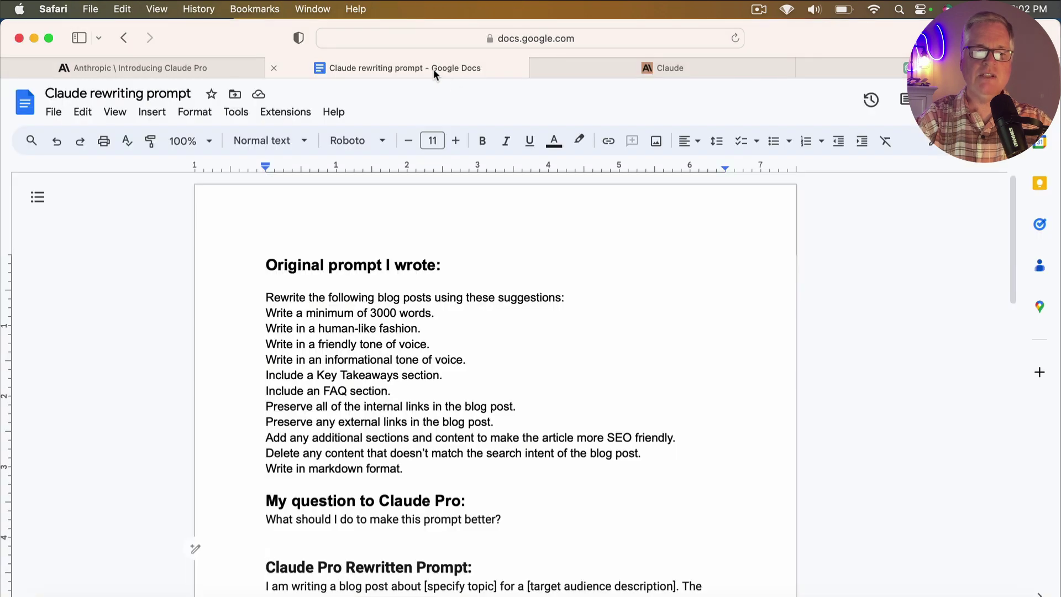
scroll(741, 278, down, 3)
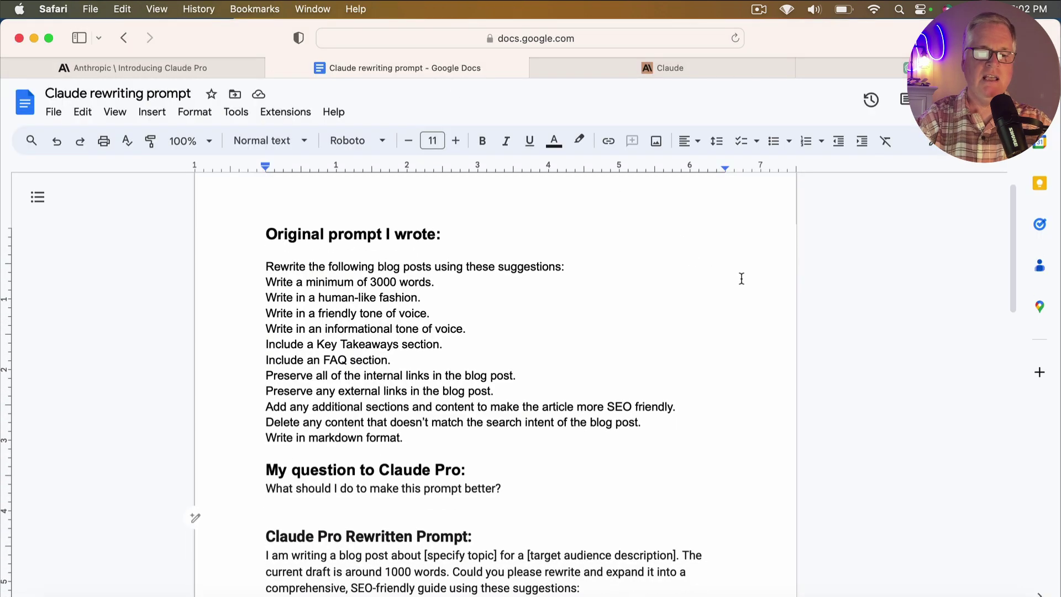
scroll(740, 278, up, 1)
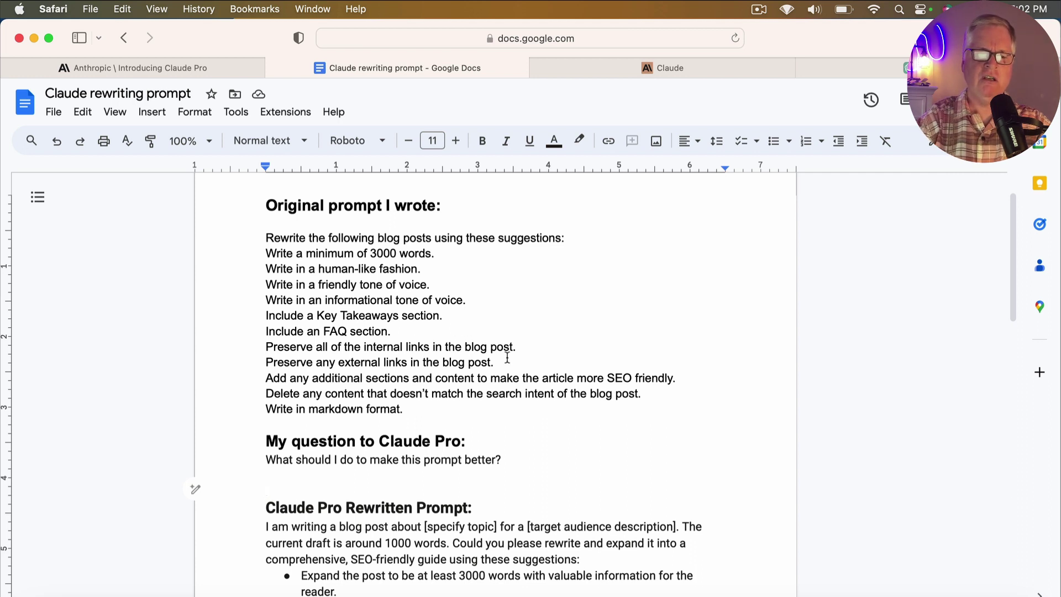
scroll(529, 364, down, 2)
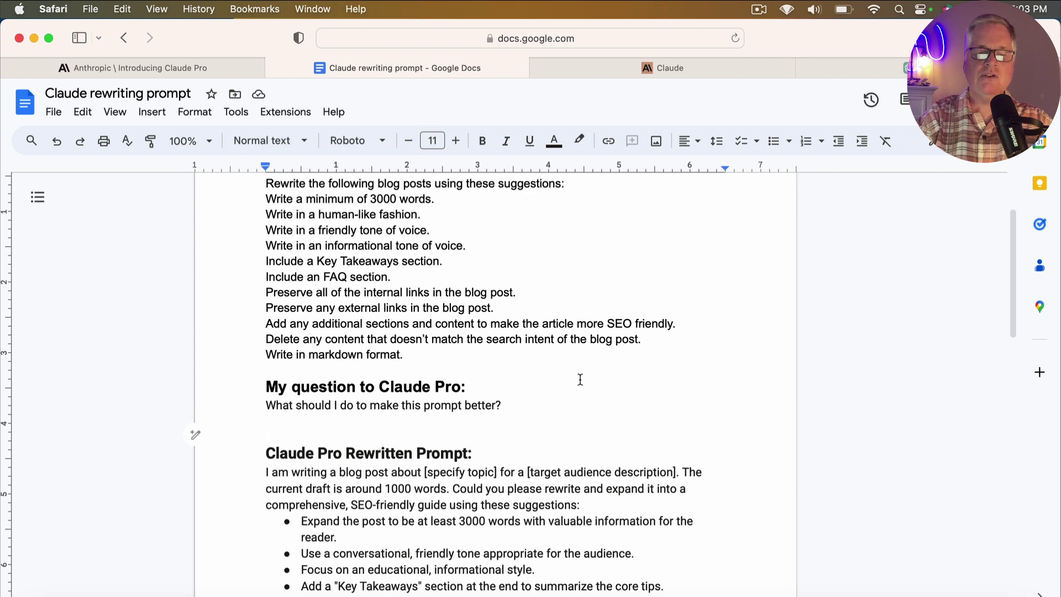
scroll(580, 380, up, 2)
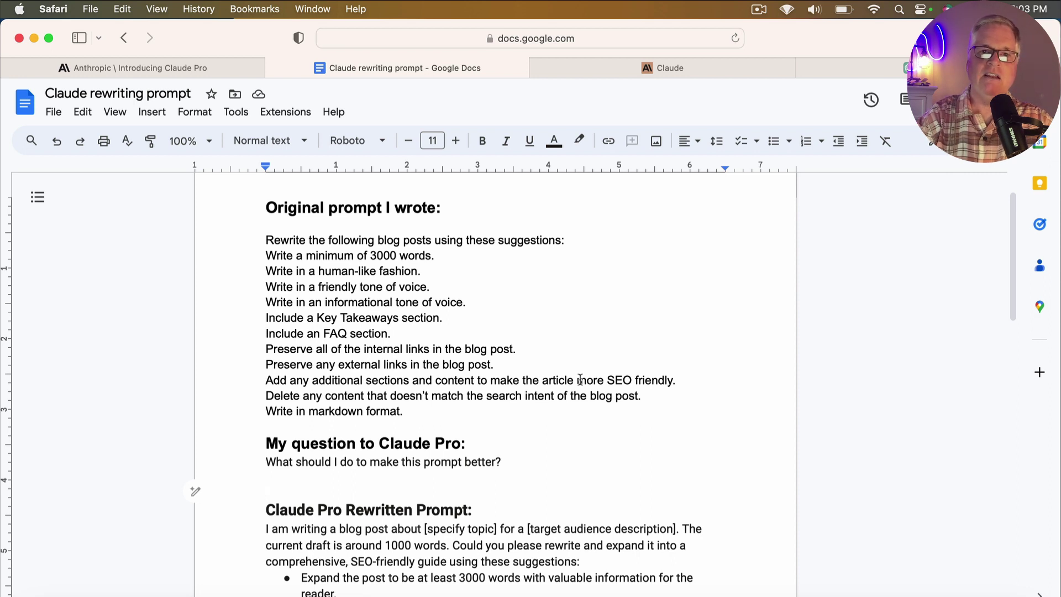
scroll(580, 379, down, 1)
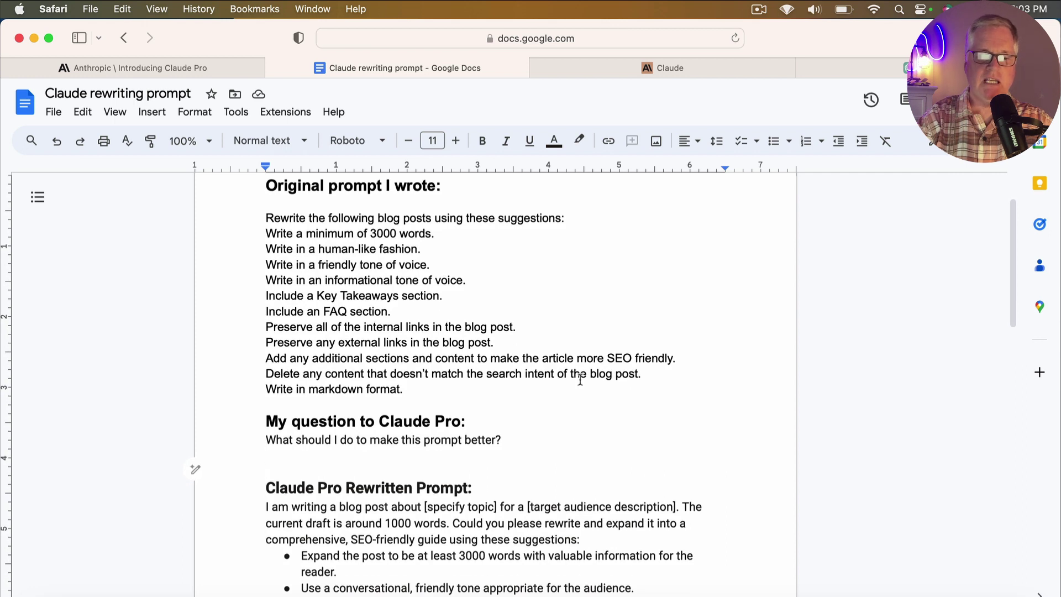
scroll(580, 380, down, 2)
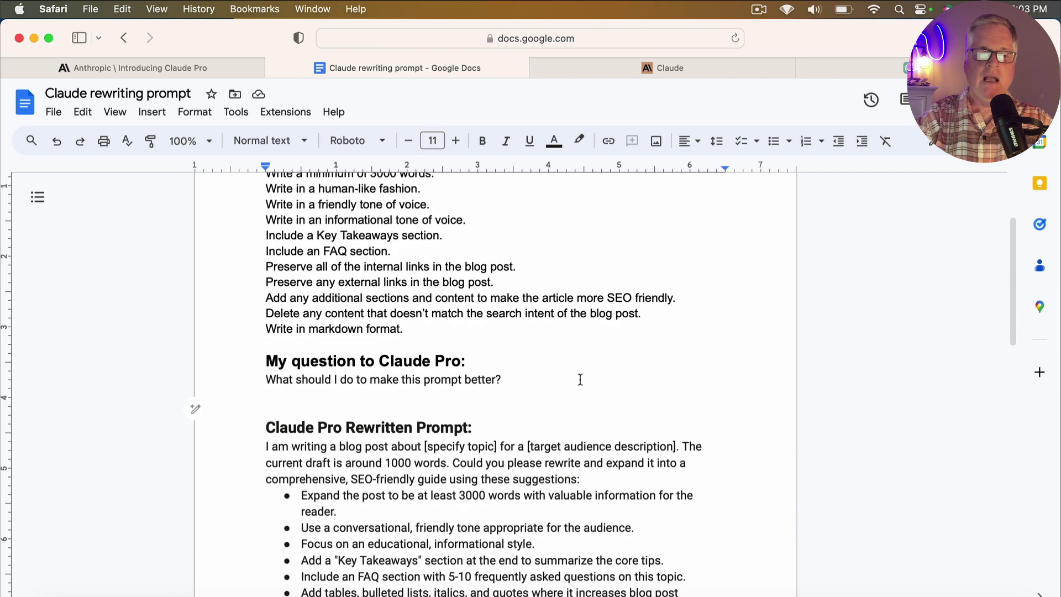
scroll(580, 379, down, 1)
scroll(580, 379, down, 1)
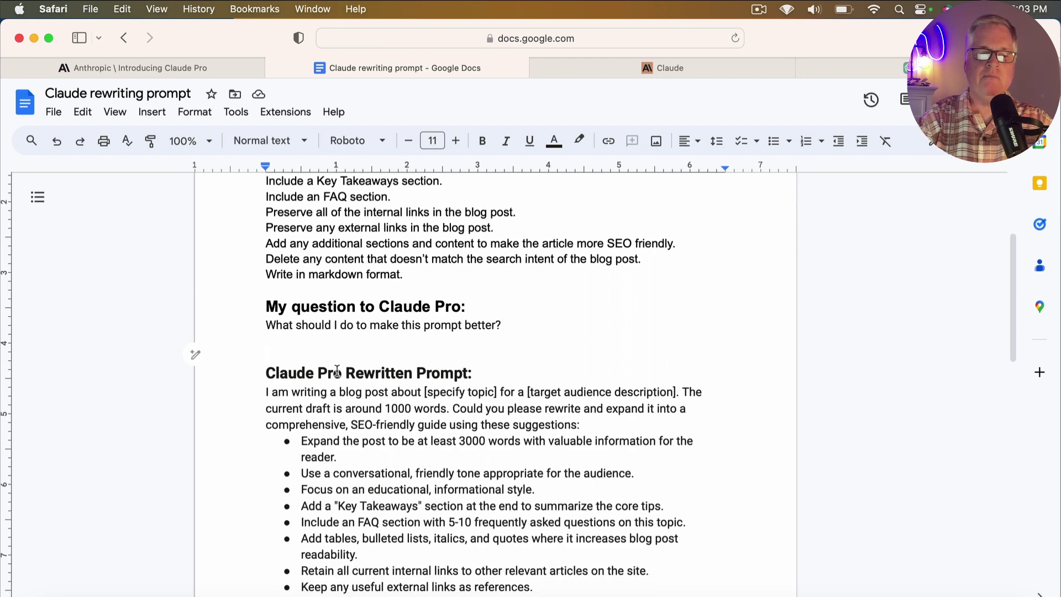
click(283, 352)
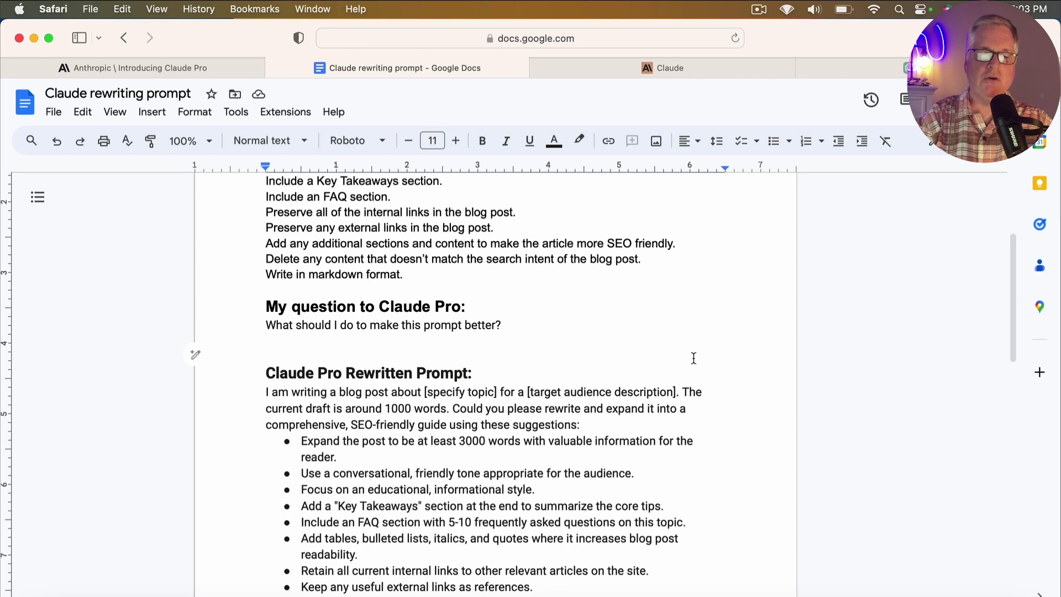
scroll(689, 357, down, 4)
scroll(694, 358, down, 2)
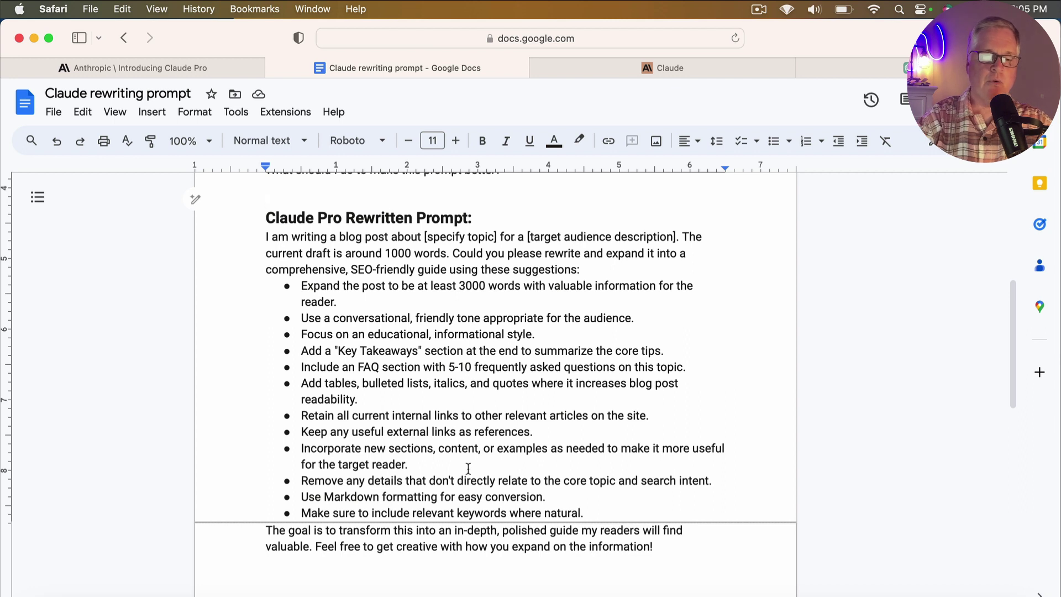
scroll(458, 507, down, 1)
scroll(458, 507, down, 2)
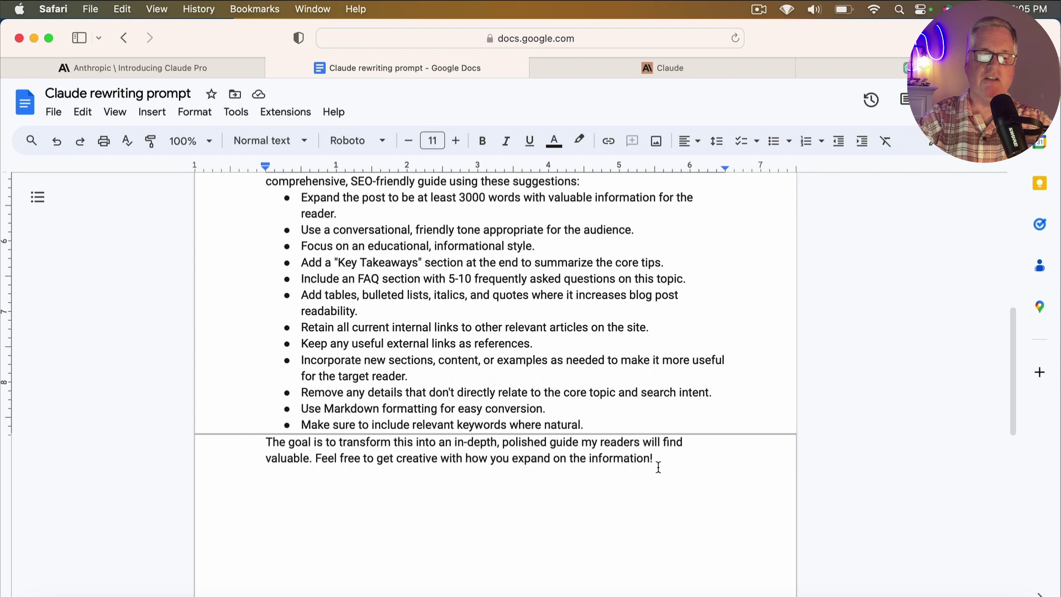
scroll(583, 495, up, 3)
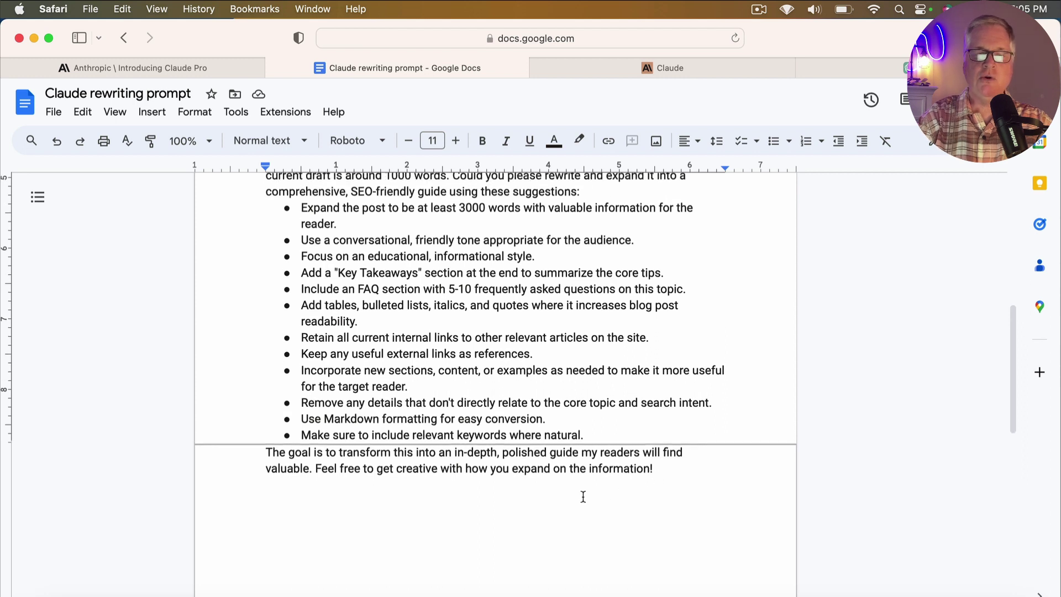
scroll(583, 496, up, 2)
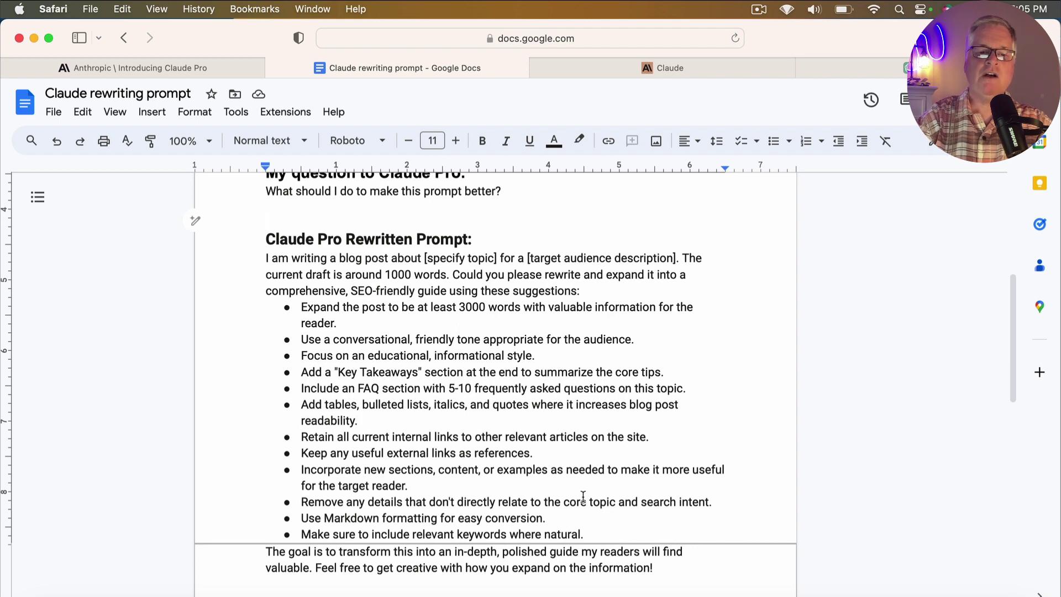
scroll(583, 495, up, 5)
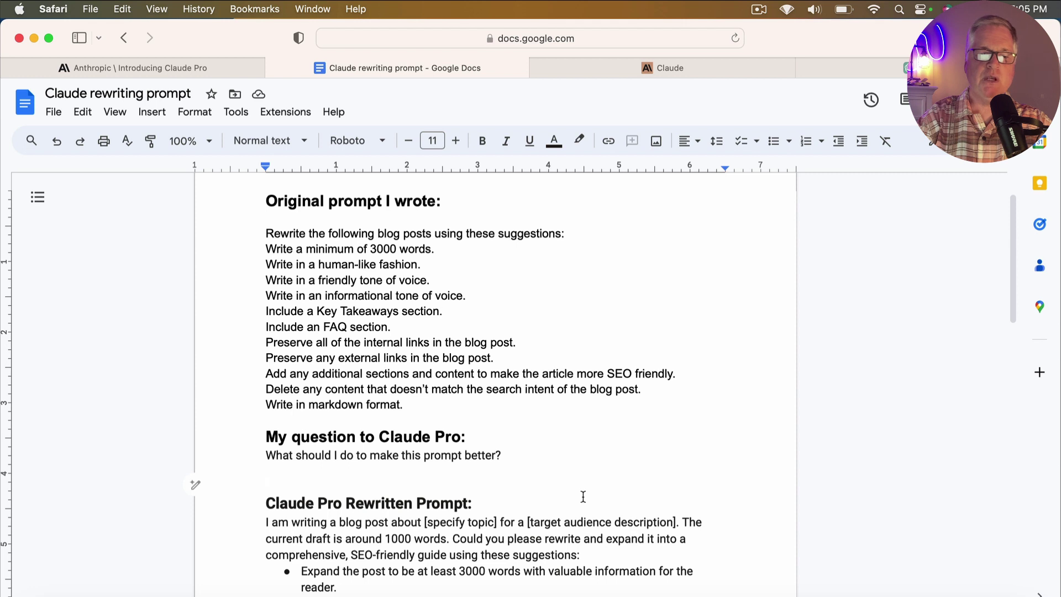
scroll(583, 496, down, 5)
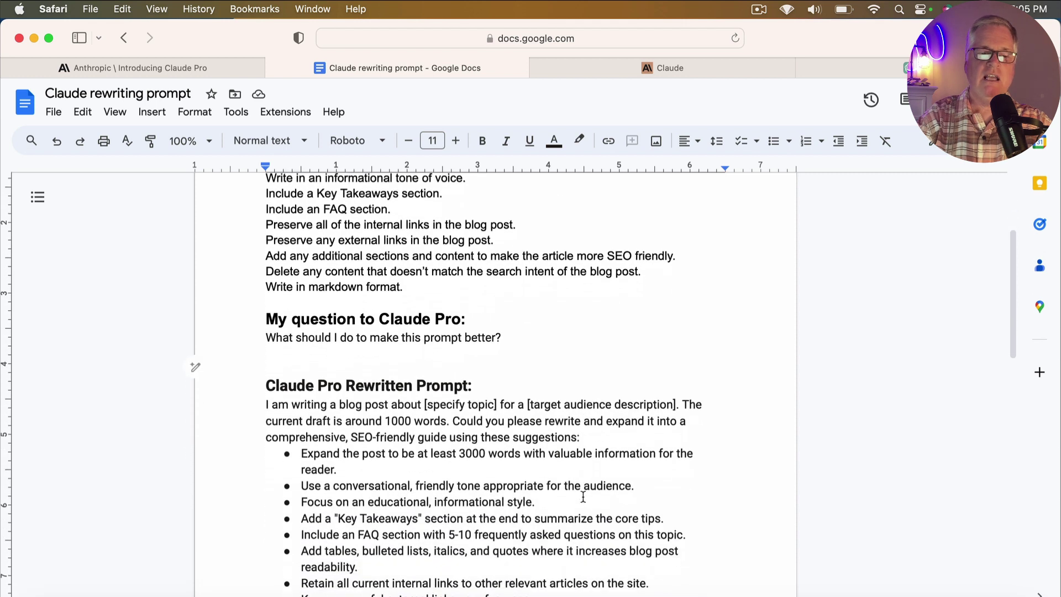
scroll(582, 495, down, 1)
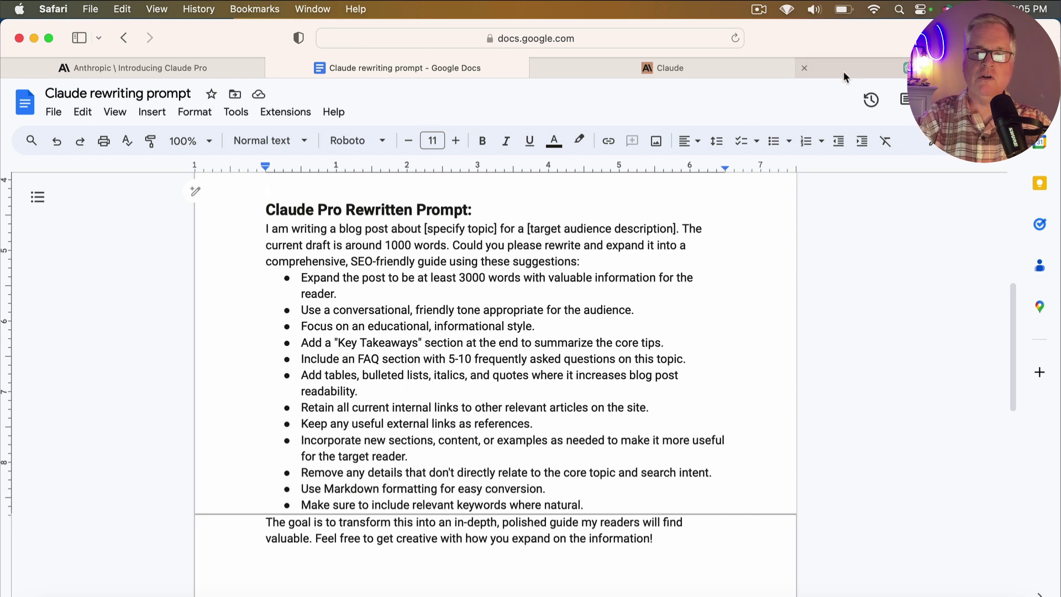
mouse_move(843, 71)
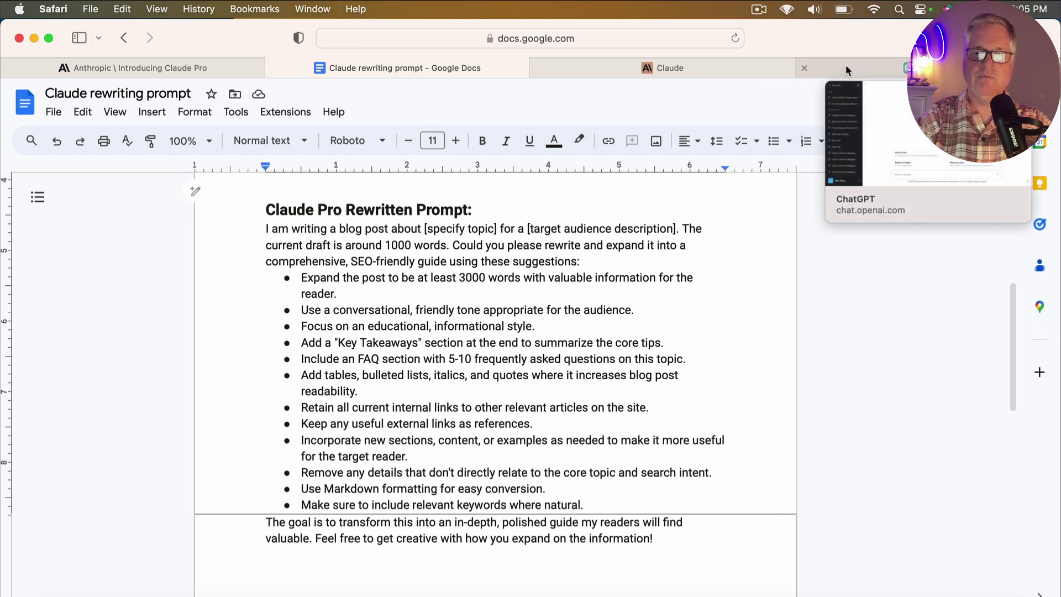
- Paste the gravel-bike article request into a new ChatGPT message and send it to GPT-4
click(845, 67)
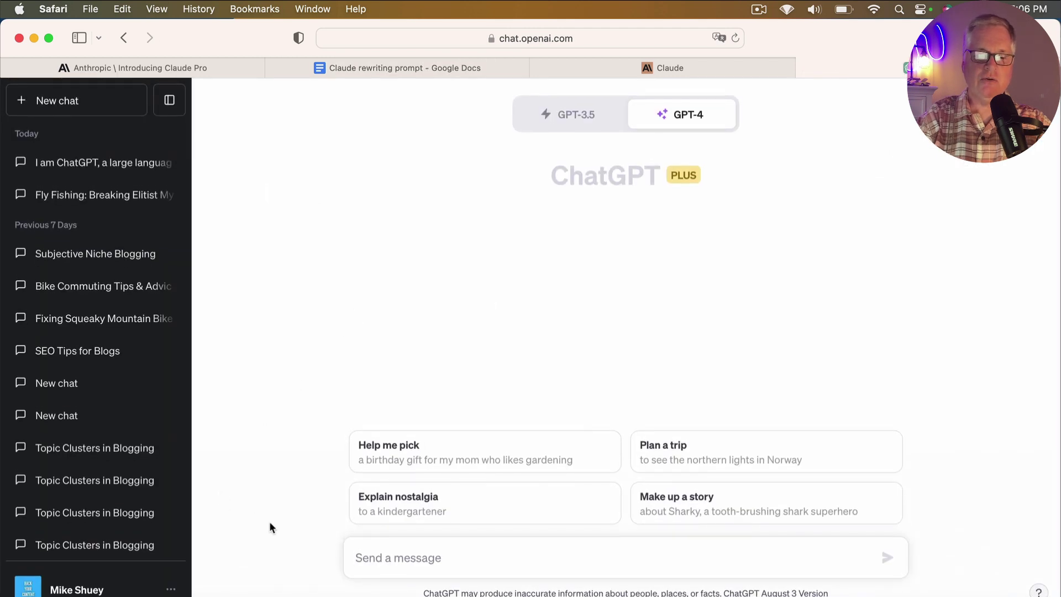
click(339, 558)
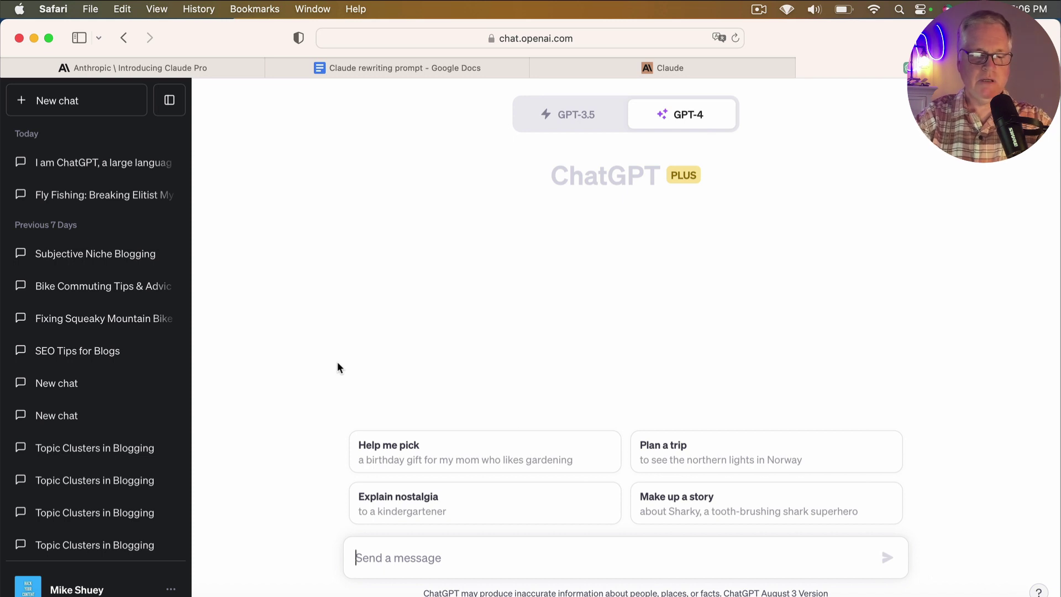
text(Write an article about Why are Gravel Bikes so Expensive. The target audience is new gravel bike riders.)
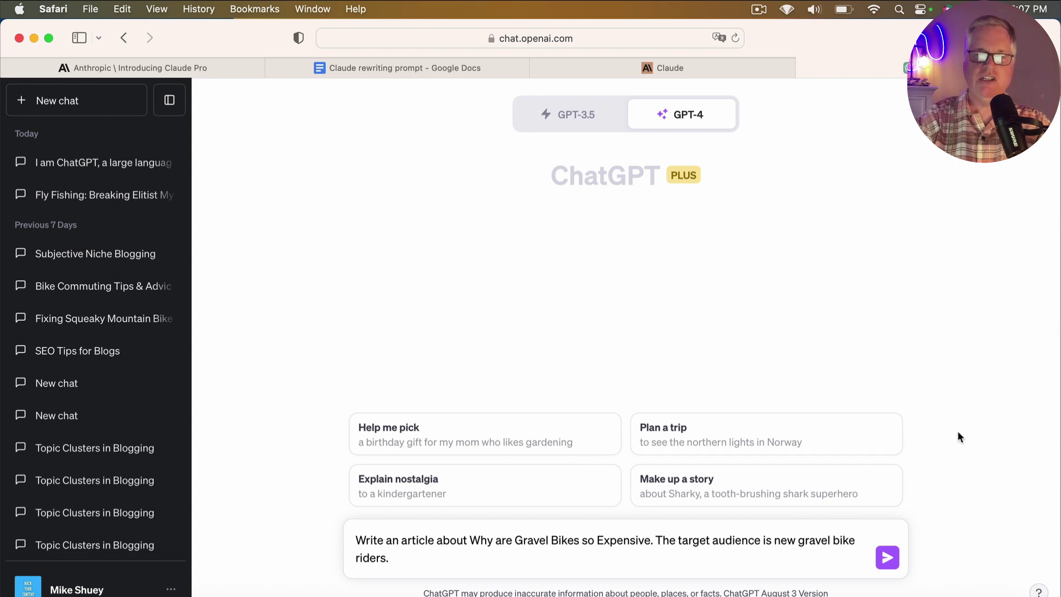
click(888, 560)
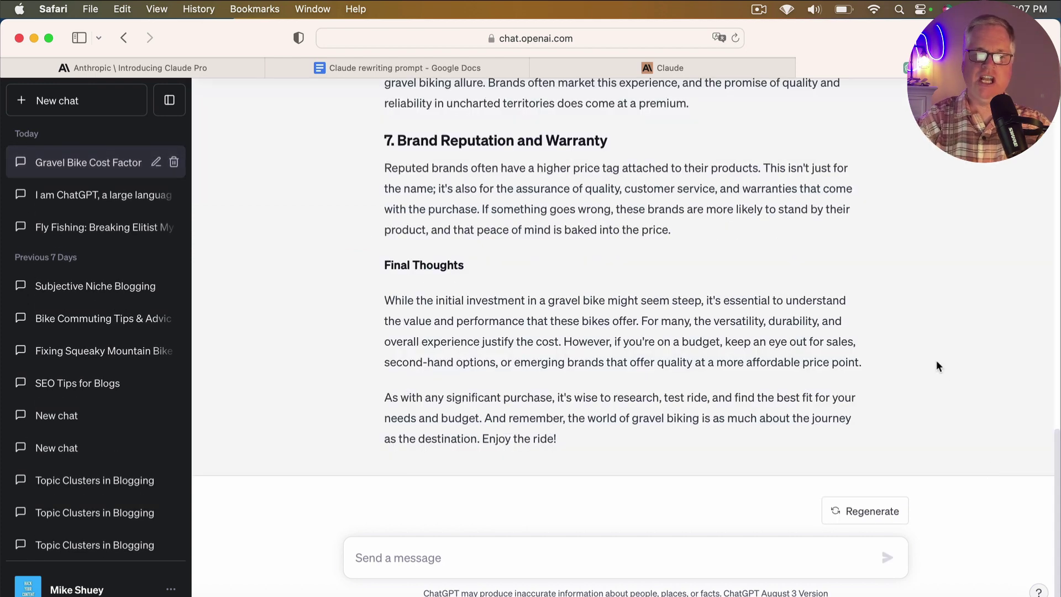
- Review GPT-4's 'Why Are Gravel Bikes So Expensive?' article covering versatility and materials
scroll(937, 366, up, 3)
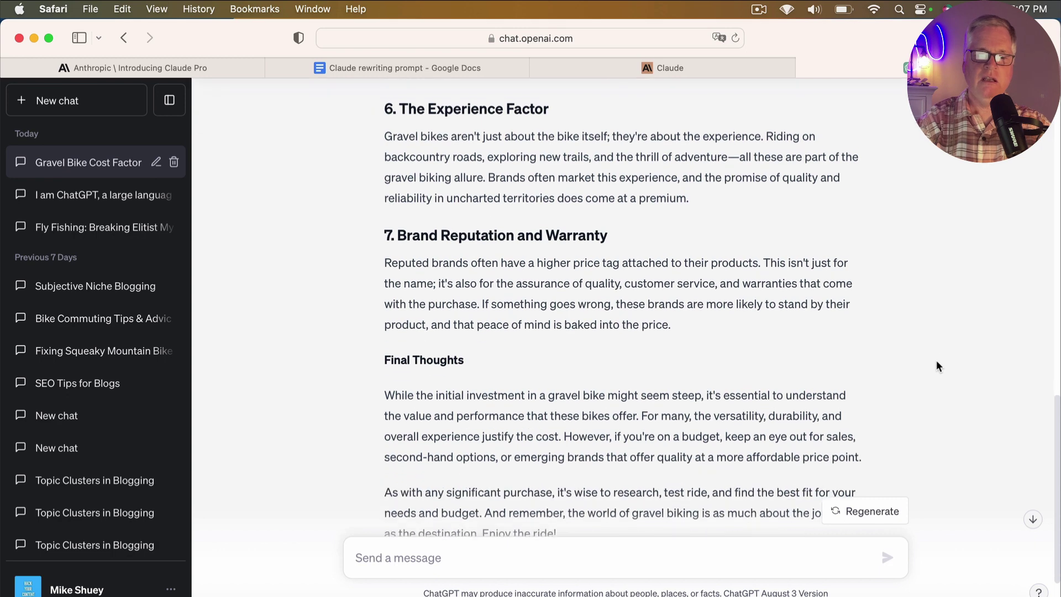
scroll(937, 365, up, 10)
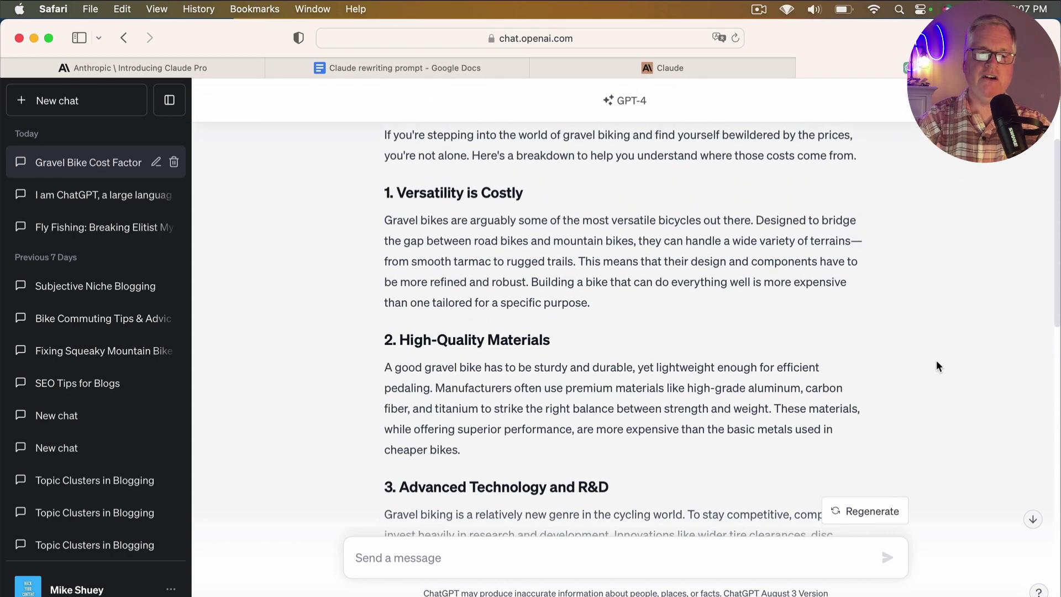
scroll(937, 366, up, 5)
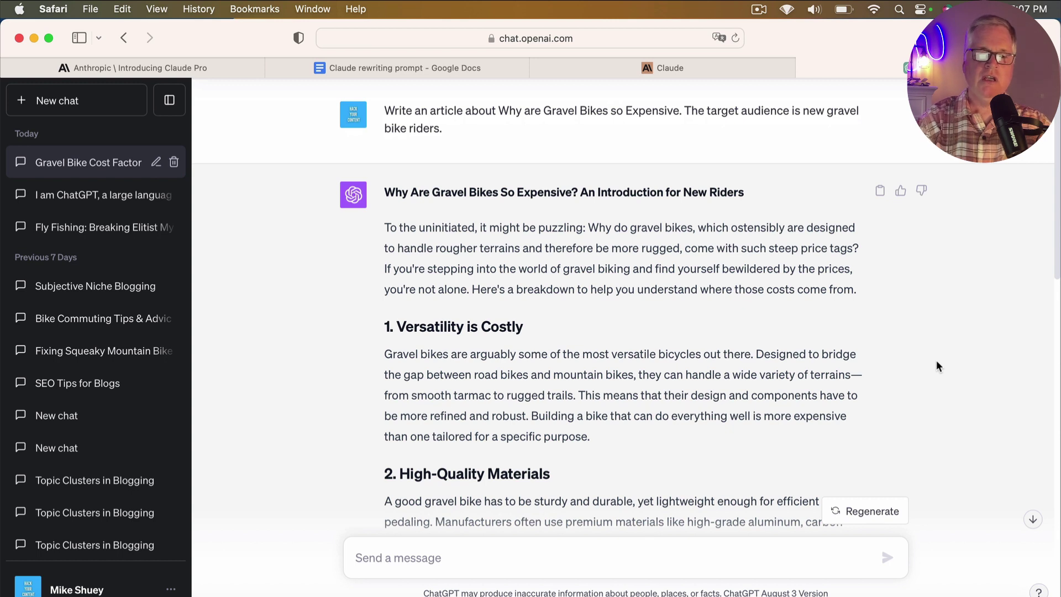
scroll(936, 362, down, 2)
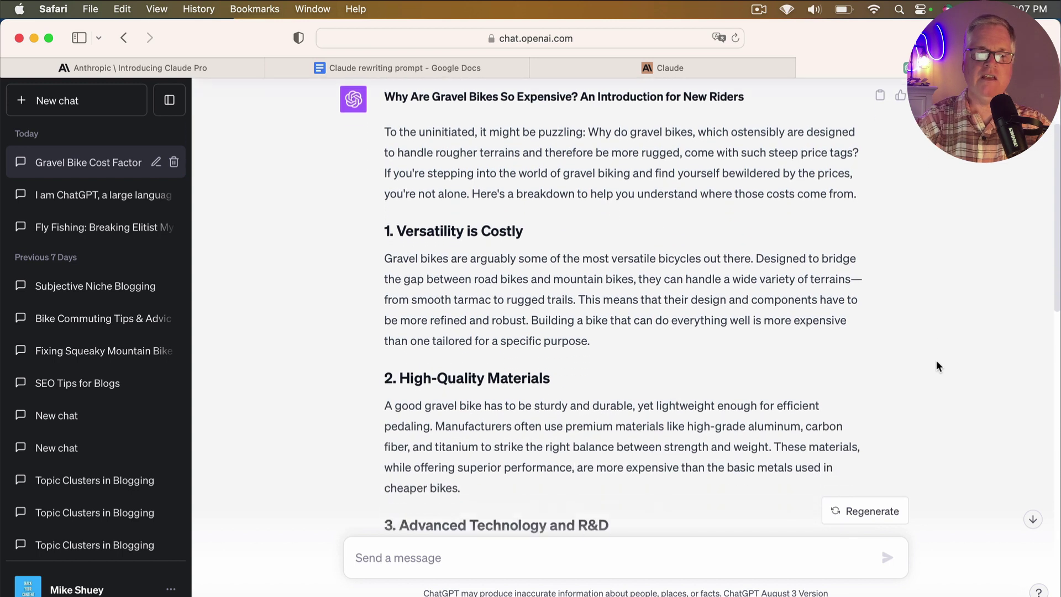
scroll(936, 363, down, 5)
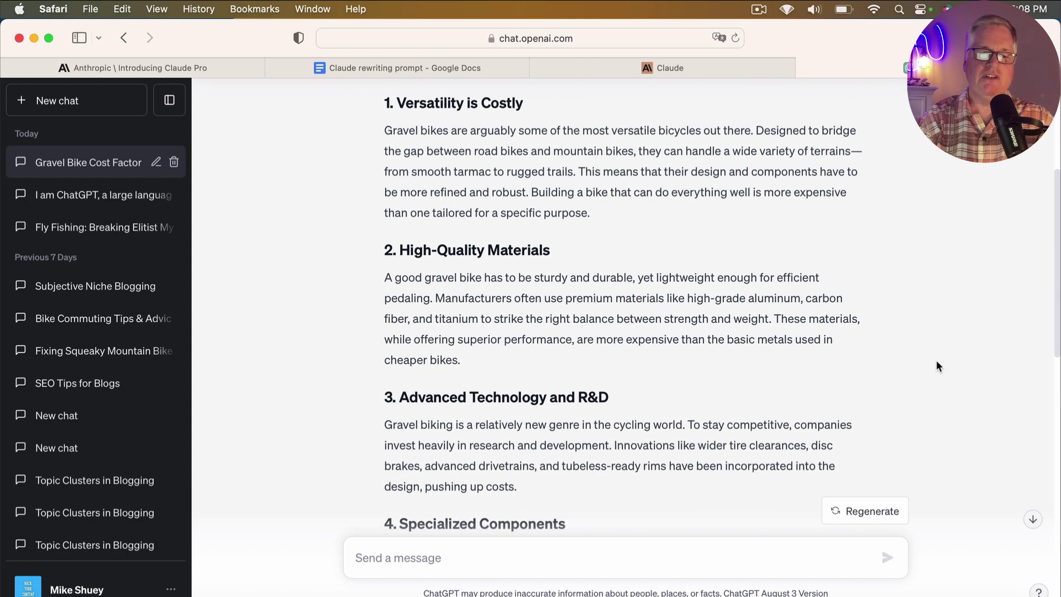
scroll(937, 362, down, 10)
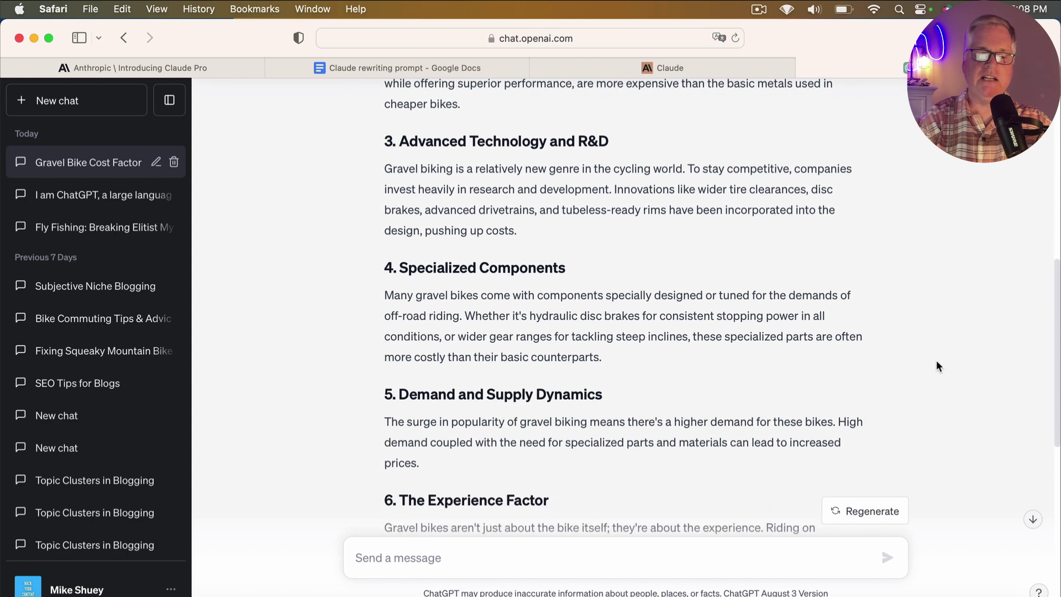
scroll(936, 365, down, 5)
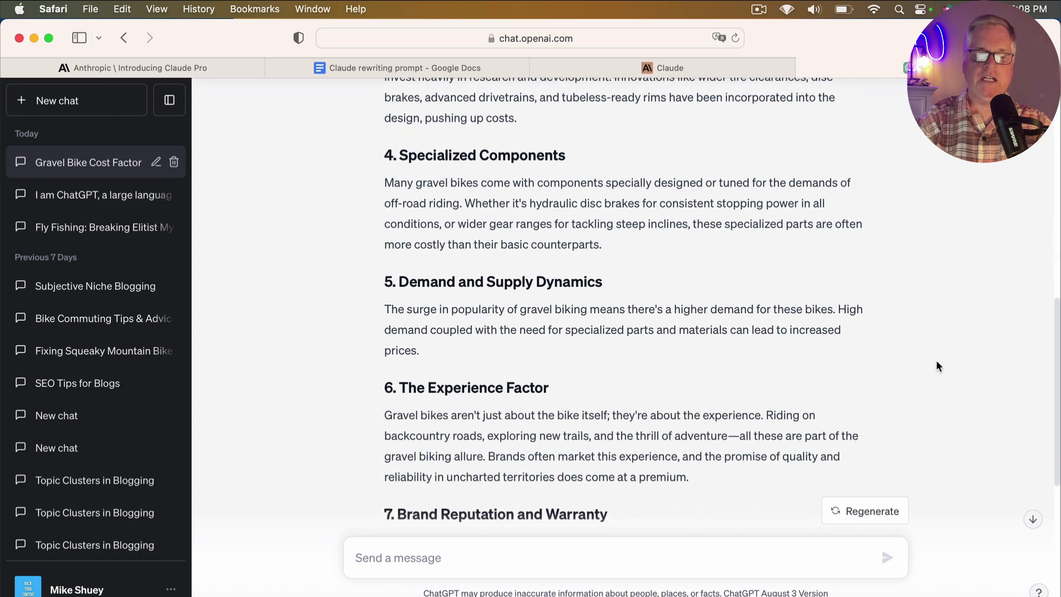
scroll(936, 361, up, 12)
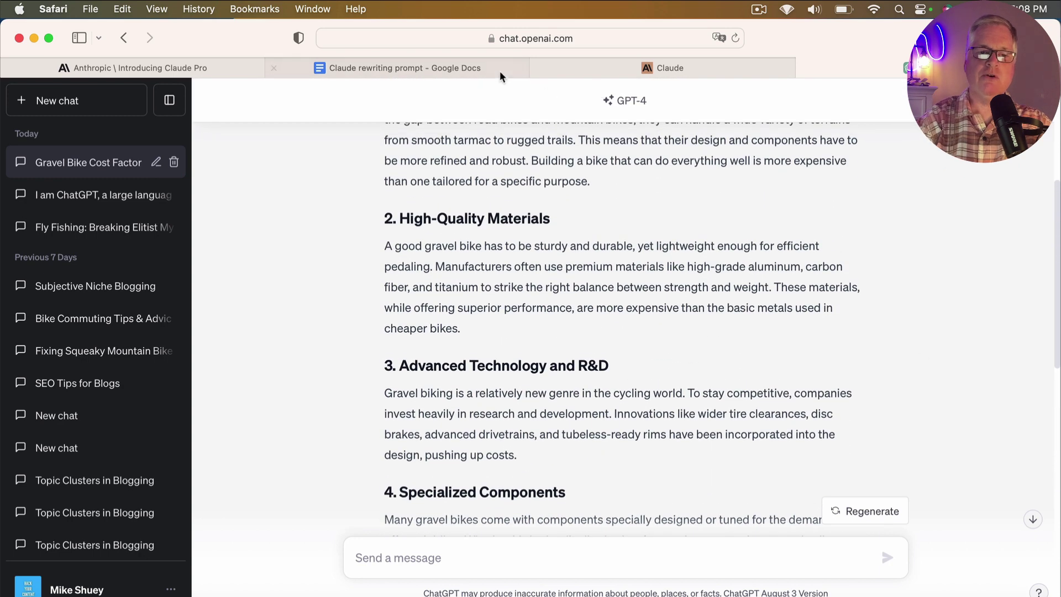
- Select the Claude Pro rewritten prompt from 'I am writing…' to its end
click(490, 68)
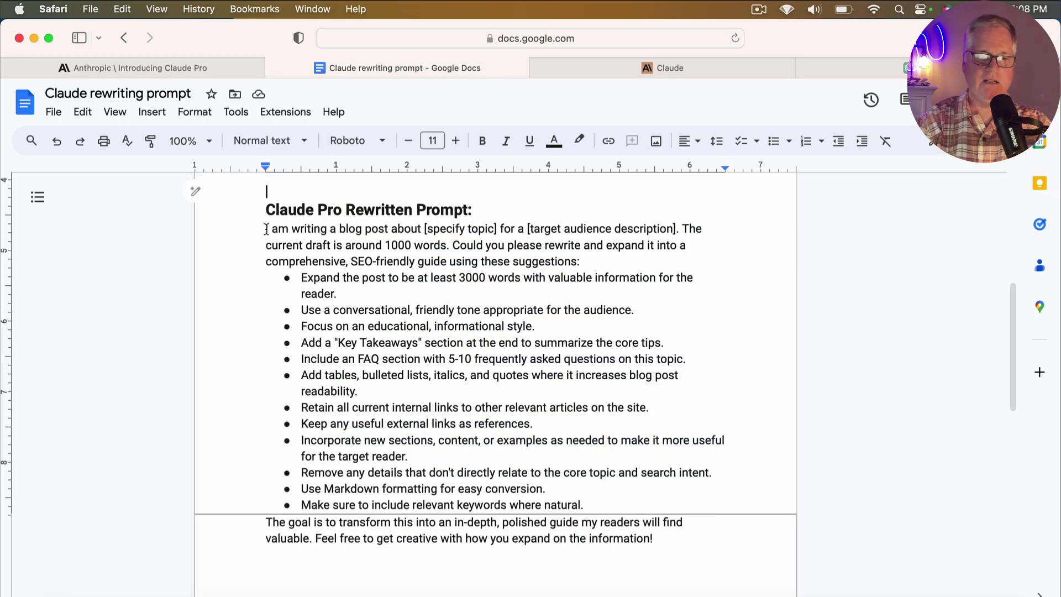
drag(264, 229, 665, 530)
key(super+c)
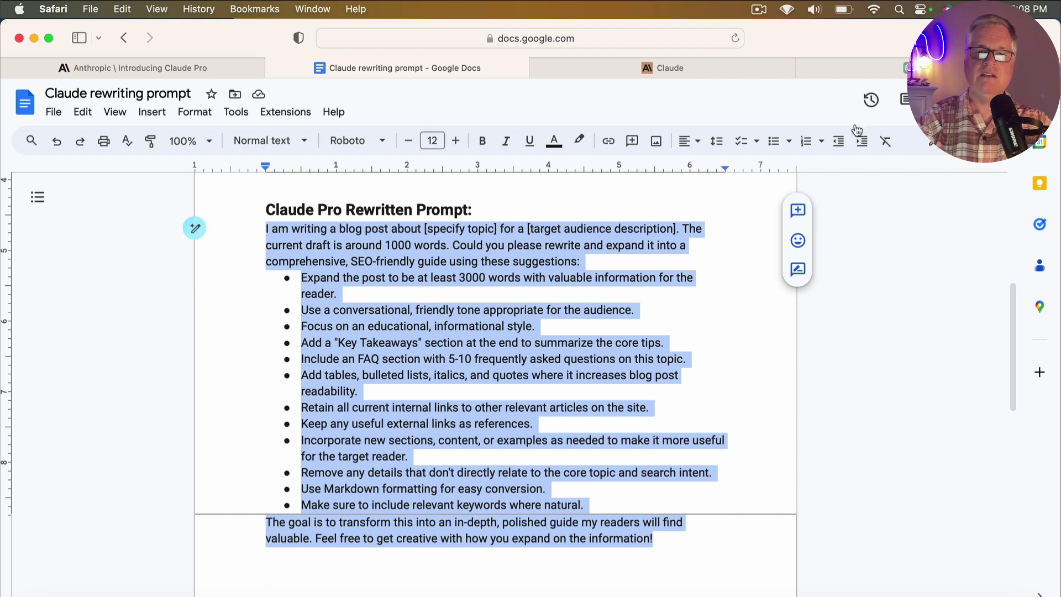
- Paste the Claude Pro rewriting prompt into a new Claude message, followed by a blank line
click(748, 71)
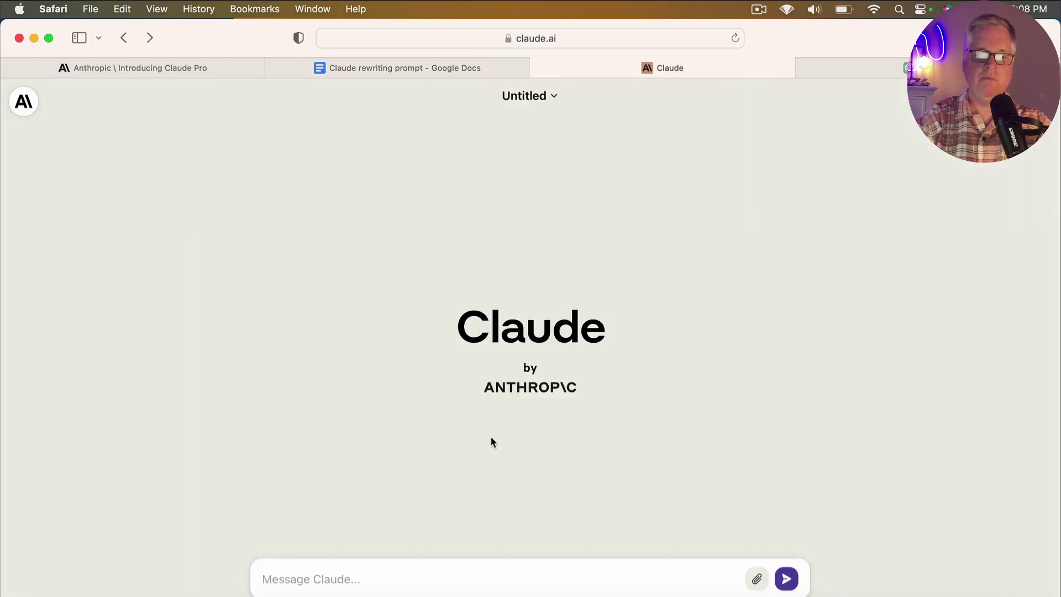
click(325, 577)
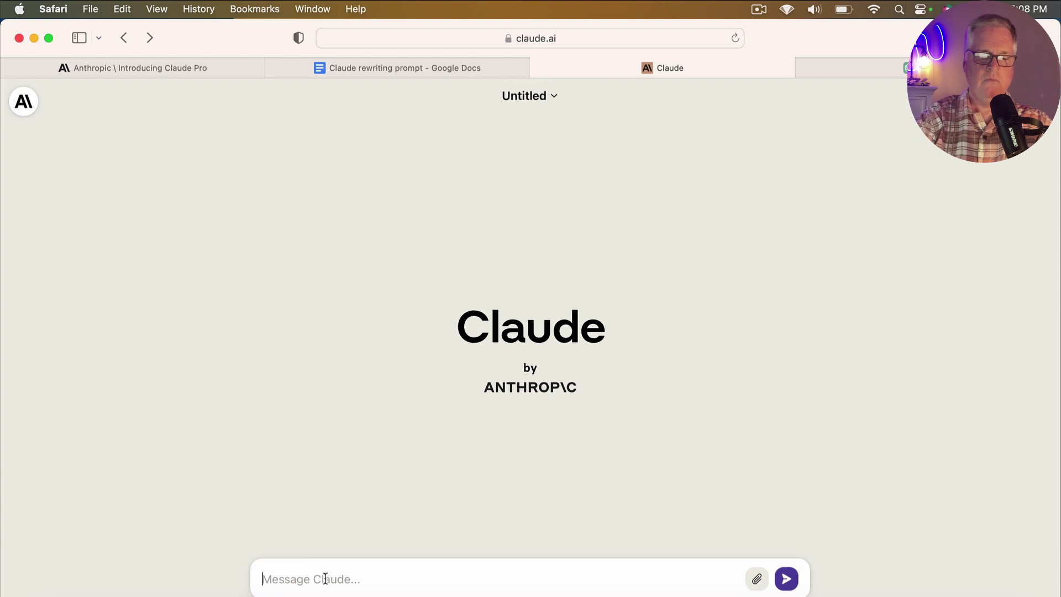
key(super+v)
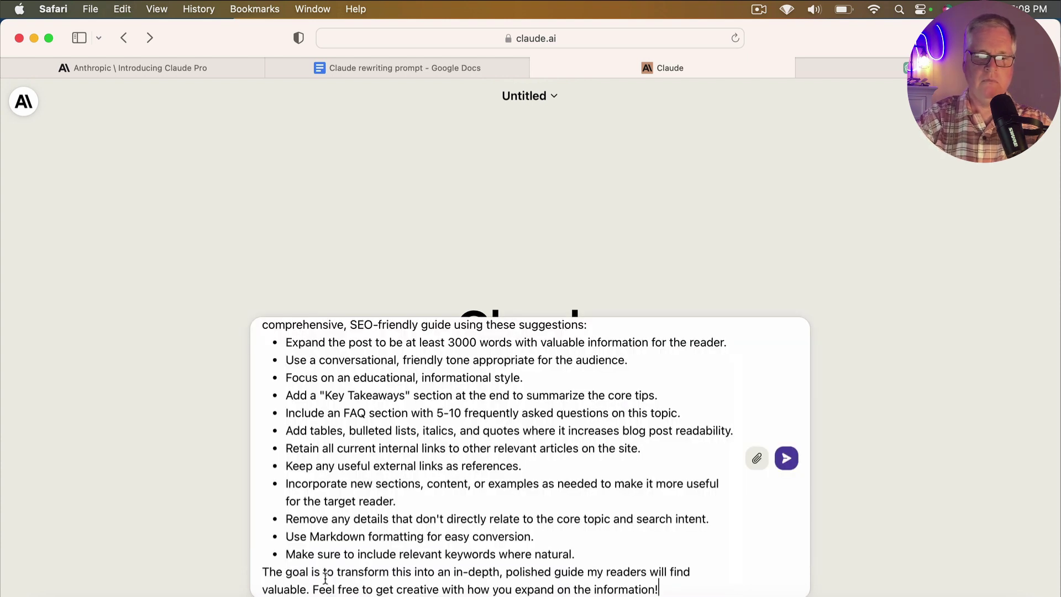
key(shift+Return)
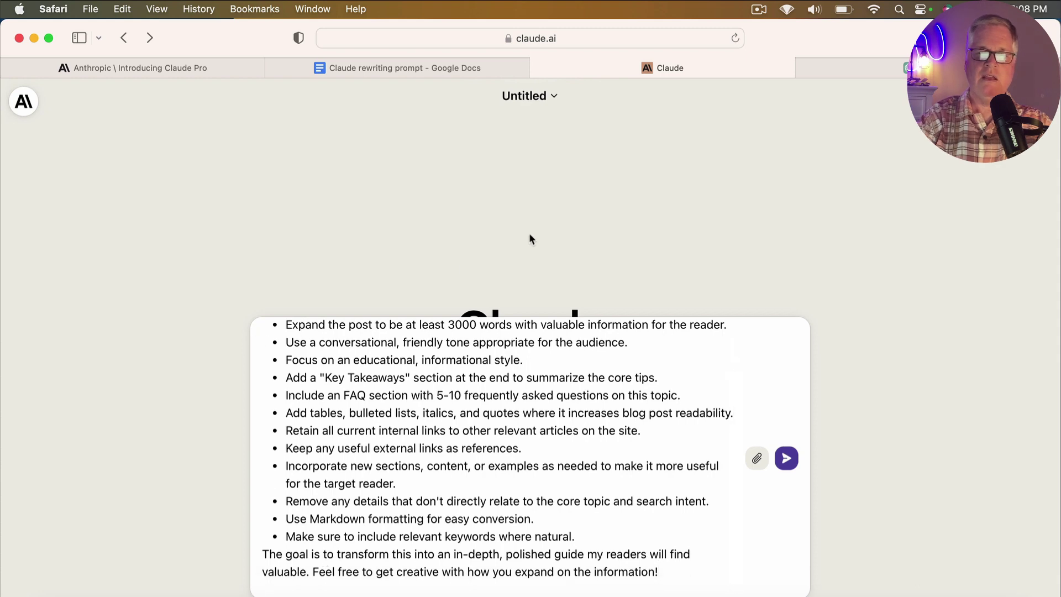
- Paste the GPT-4 gravel-bike article below the prompt and review the full message
click(865, 69)
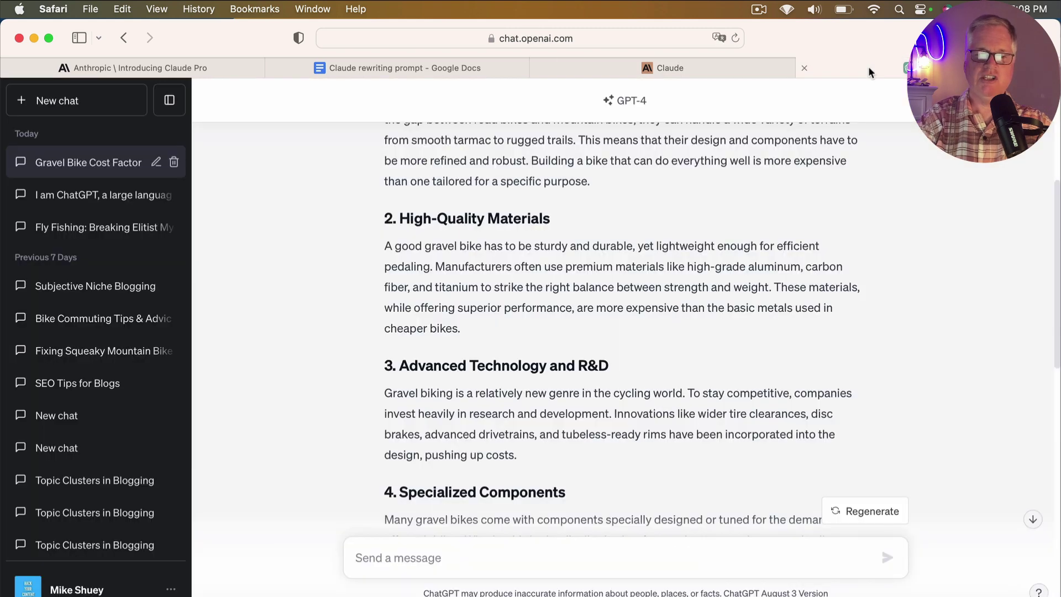
scroll(636, 486, down, 5)
scroll(636, 485, down, 10)
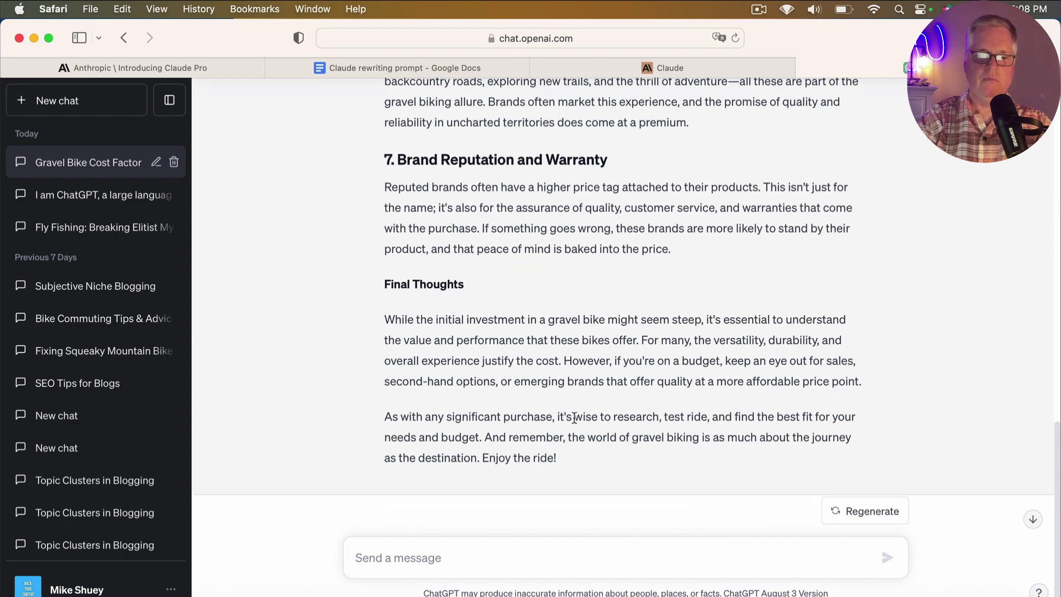
scroll(566, 438, up, 20)
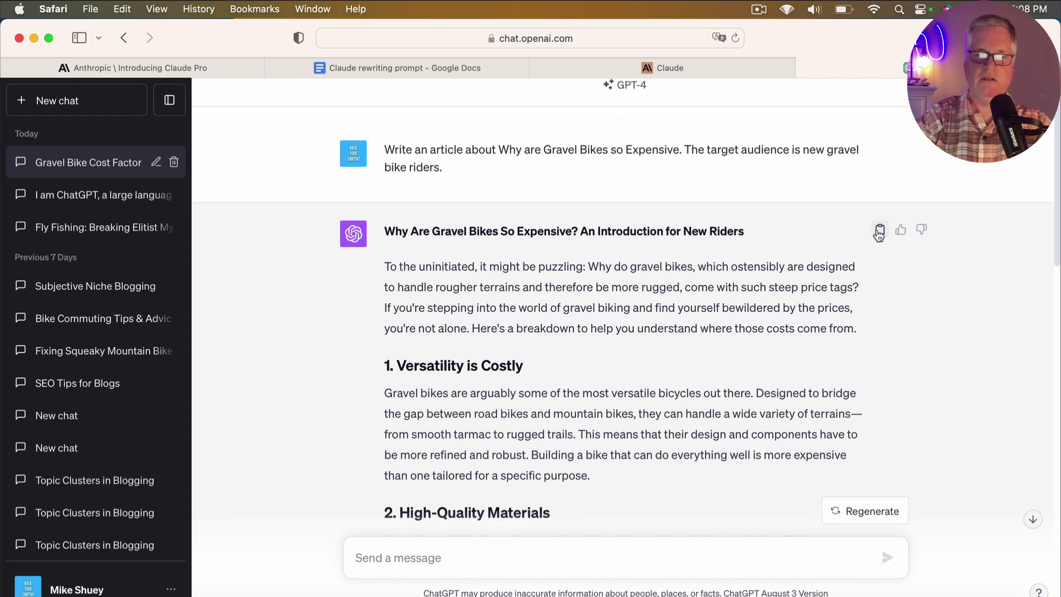
click(760, 64)
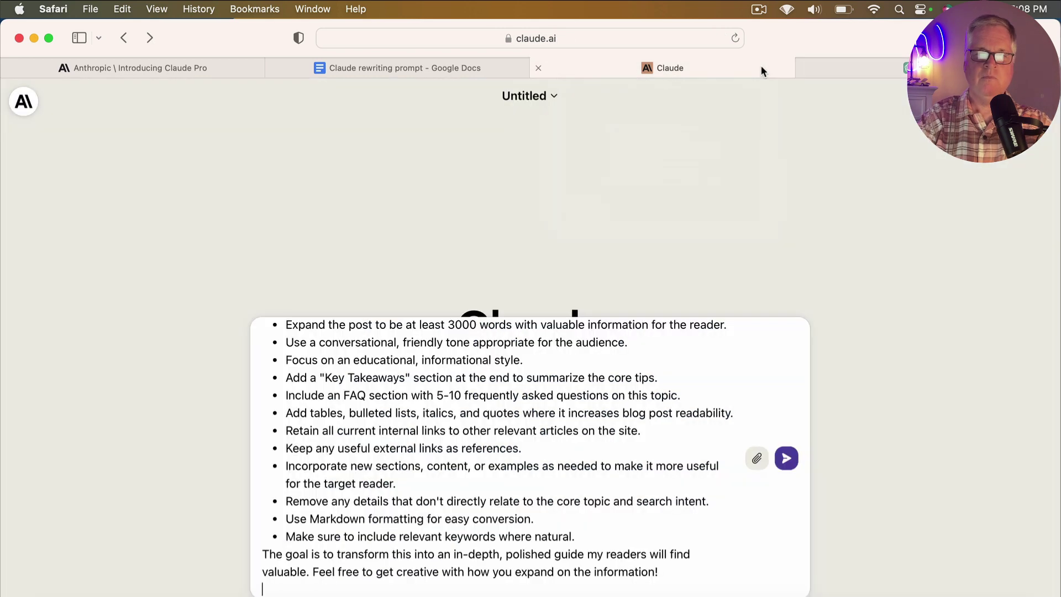
scroll(625, 326, down, 1)
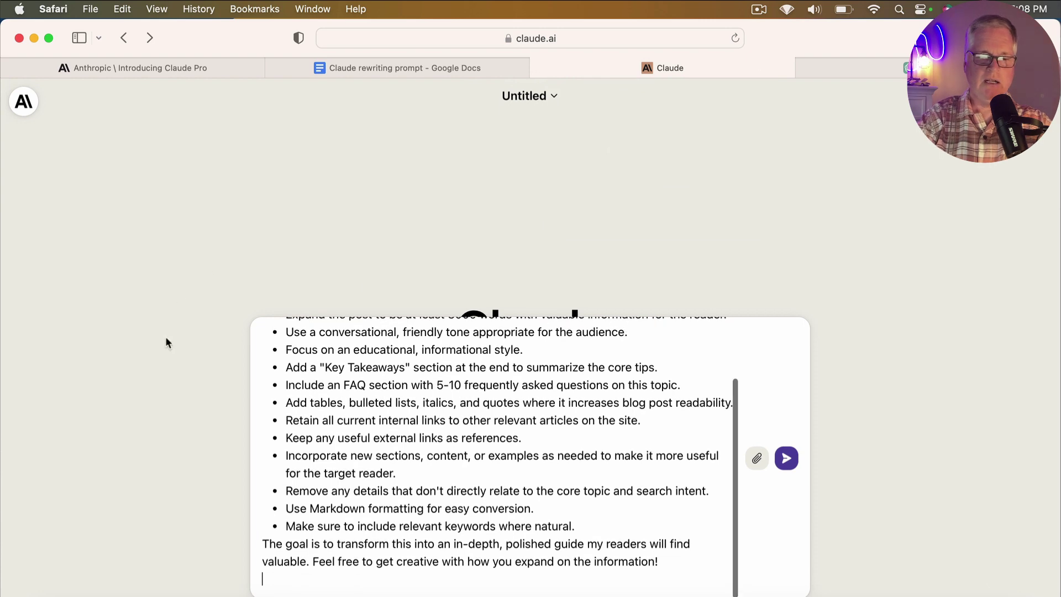
key(super+v)
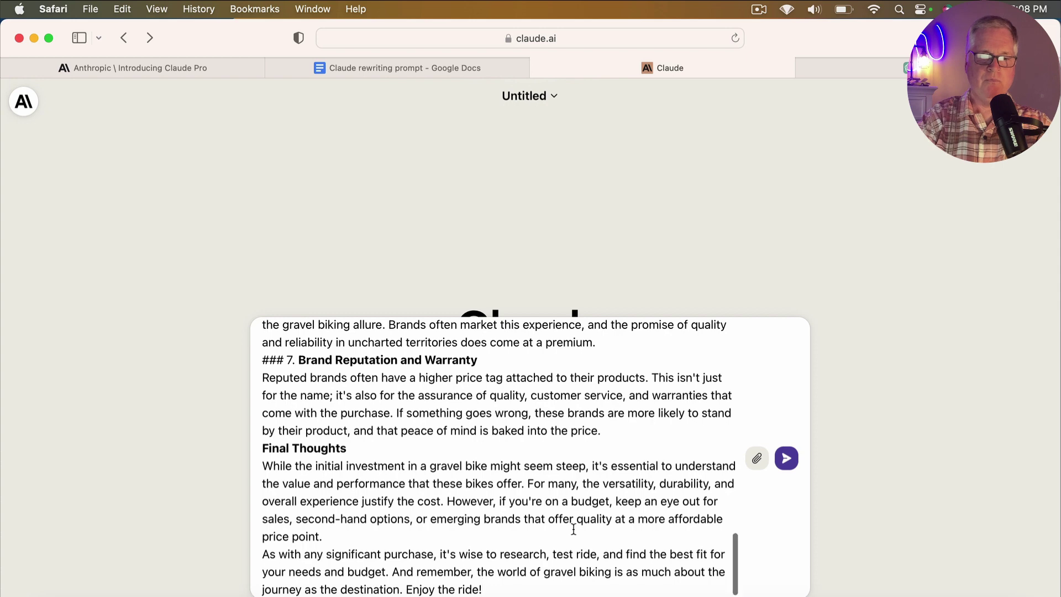
scroll(574, 529, up, 10)
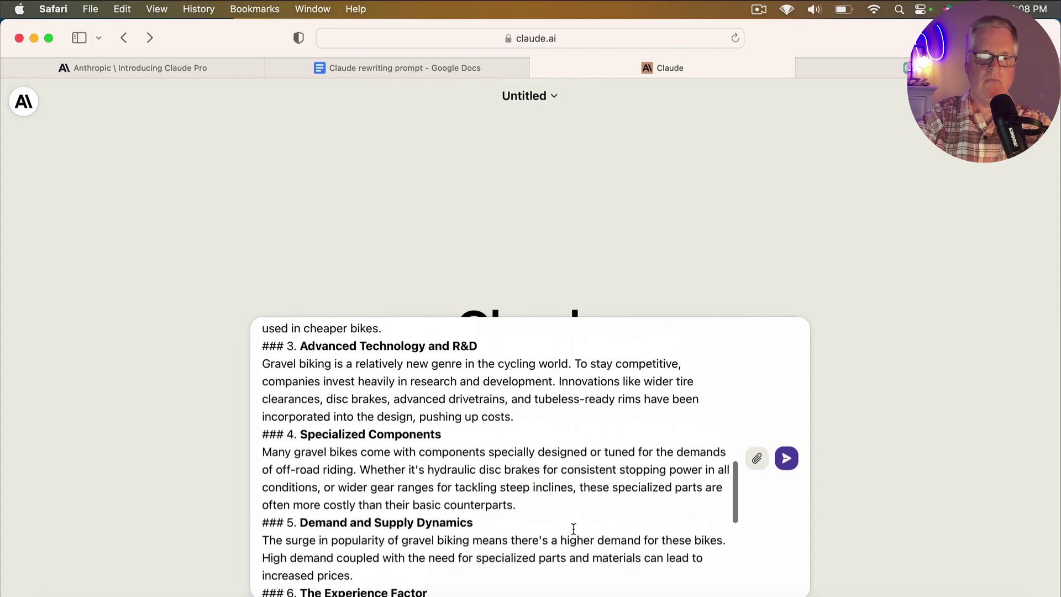
scroll(574, 529, up, 15)
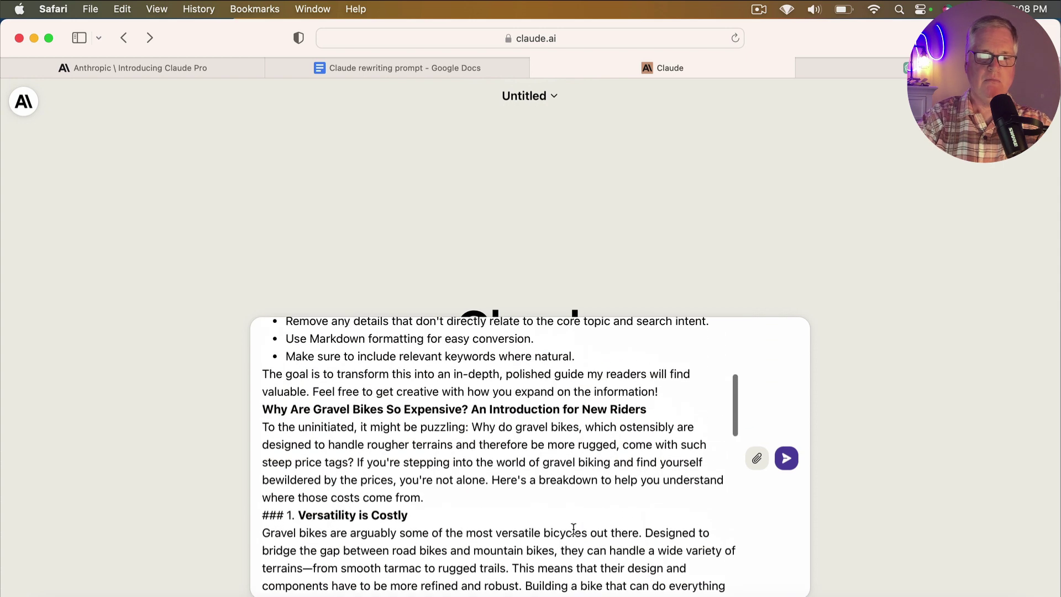
scroll(573, 529, up, 12)
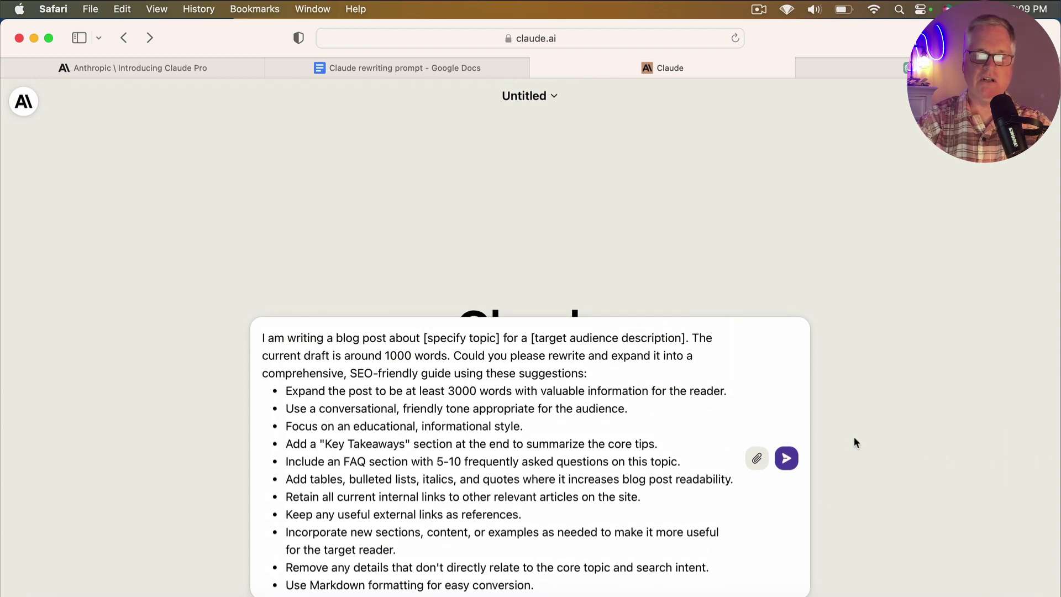
- Send the prompt and draft to Claude to produce the expanded 3200-word guide
click(787, 459)
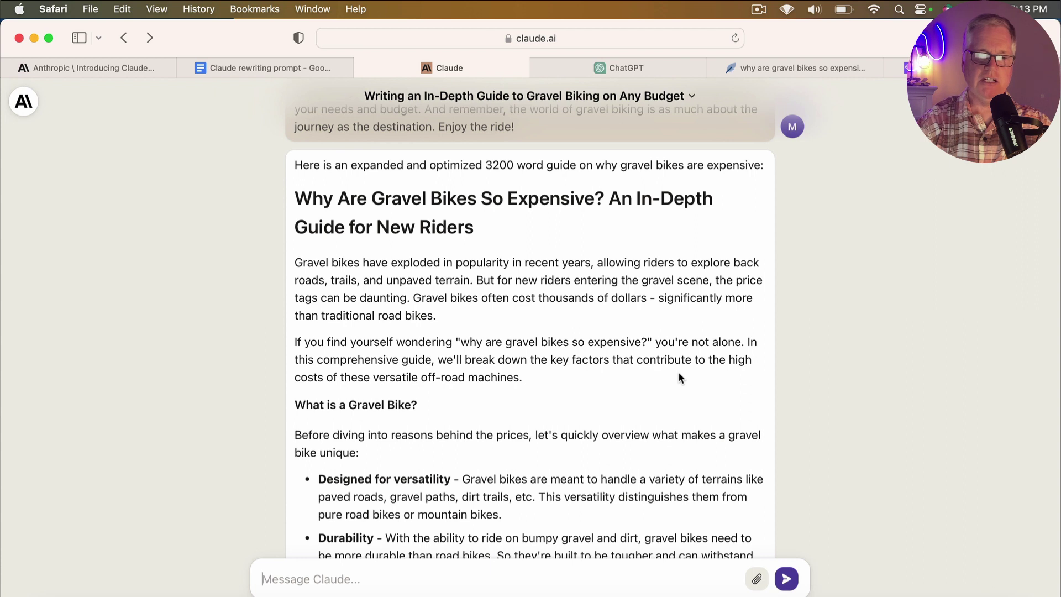
scroll(679, 374, down, 2)
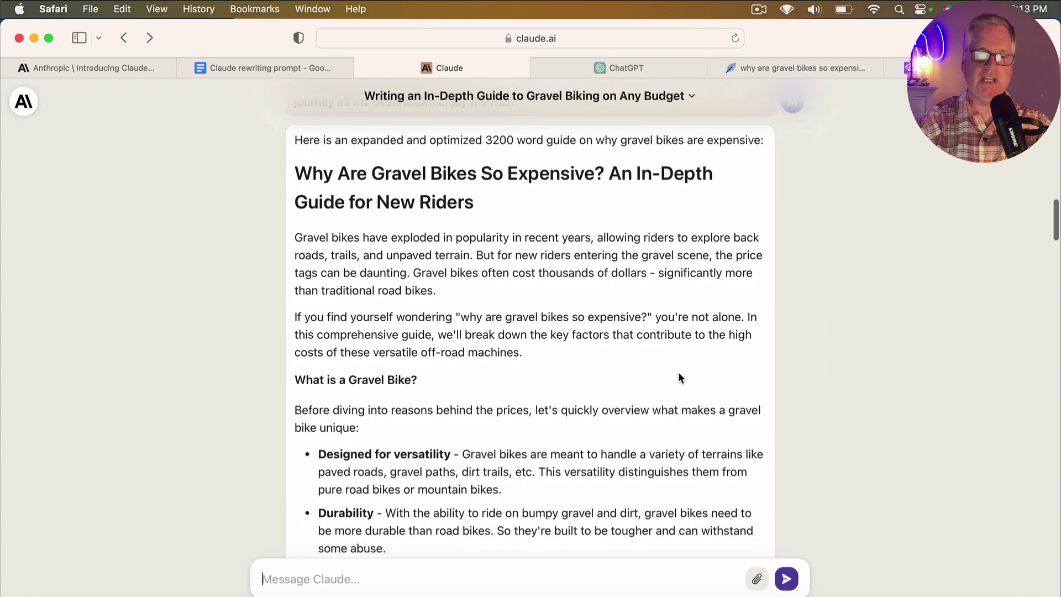
scroll(679, 374, down, 1)
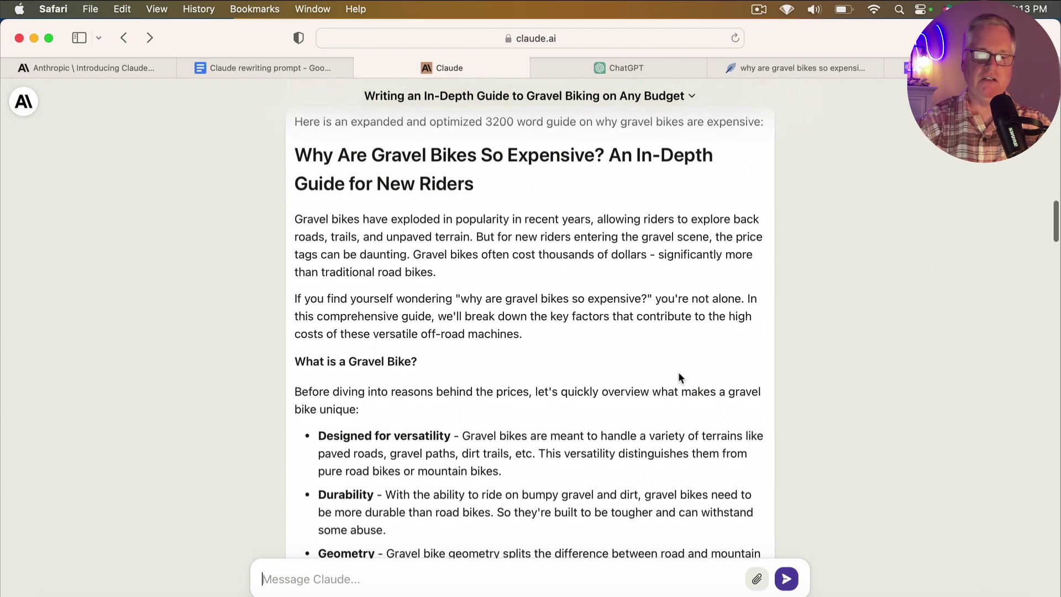
scroll(678, 378, down, 1)
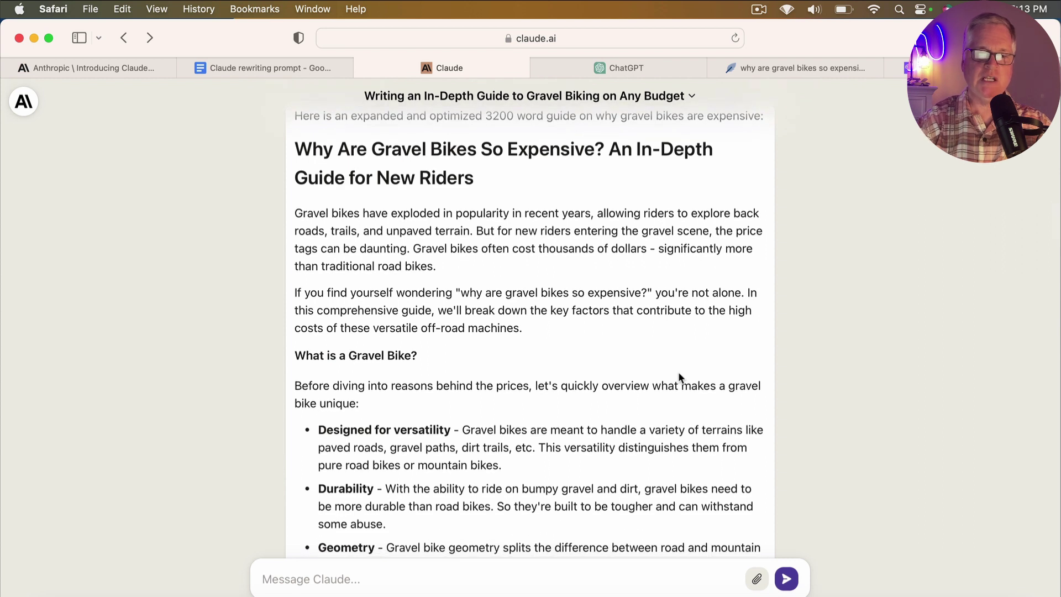
scroll(679, 374, down, 4)
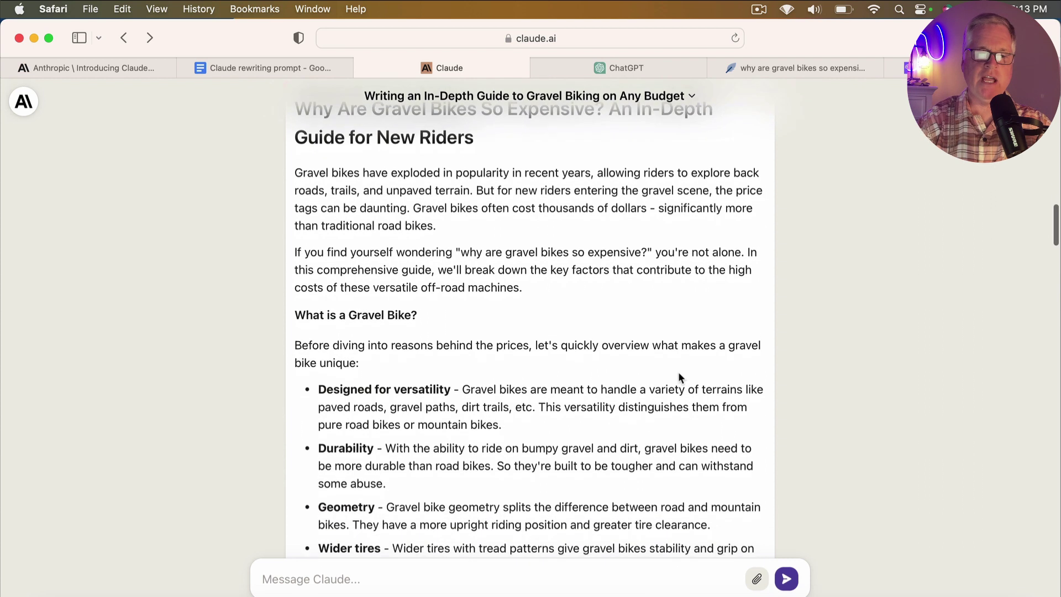
scroll(678, 375, up, 3)
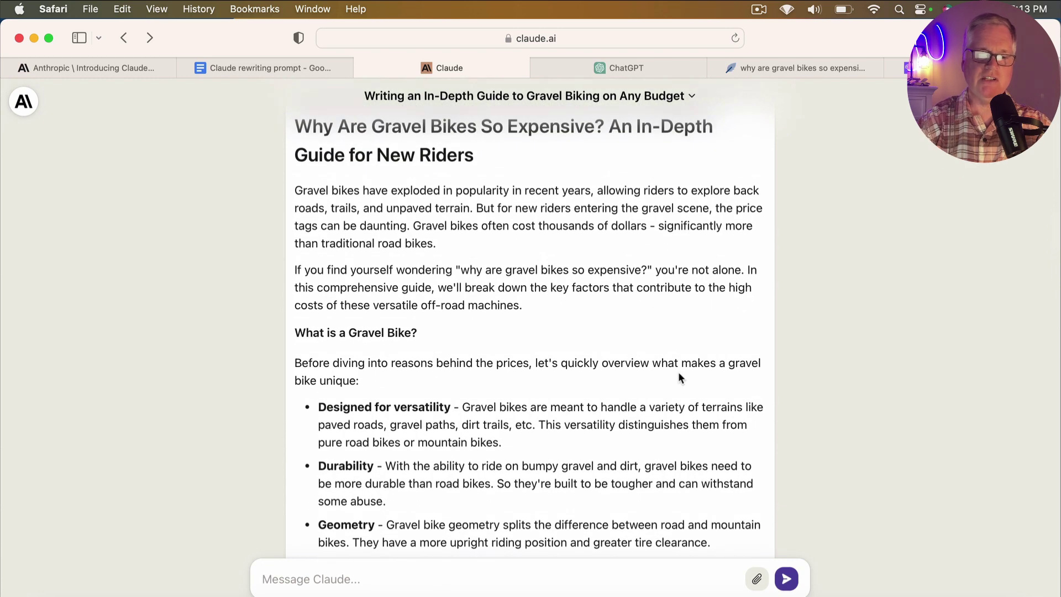
scroll(679, 378, down, 6)
scroll(679, 374, down, 3)
scroll(679, 376, down, 5)
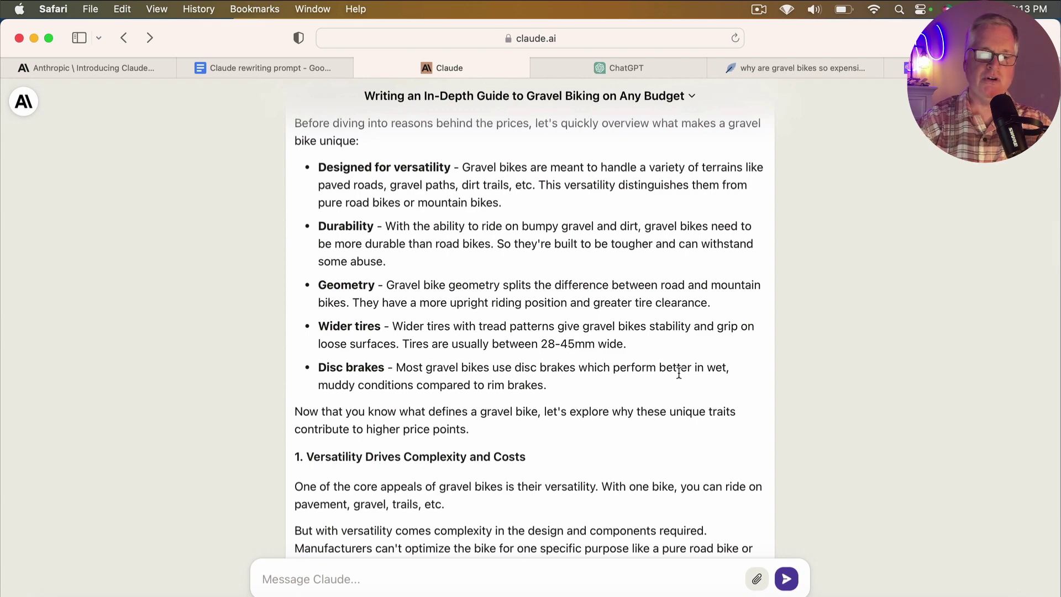
scroll(679, 373, down, 15)
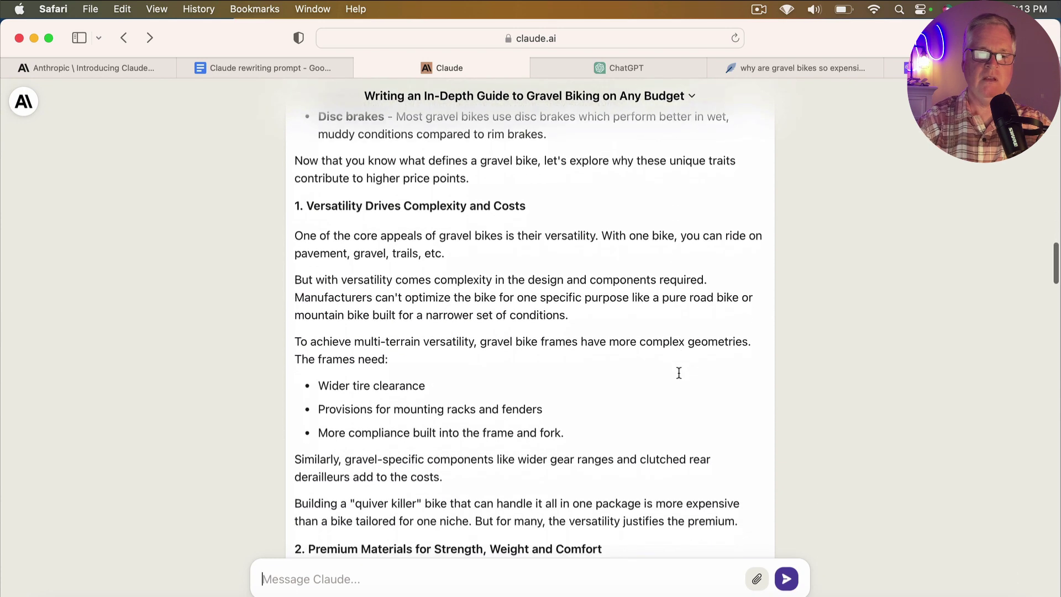
scroll(678, 372, down, 2)
scroll(679, 373, down, 1)
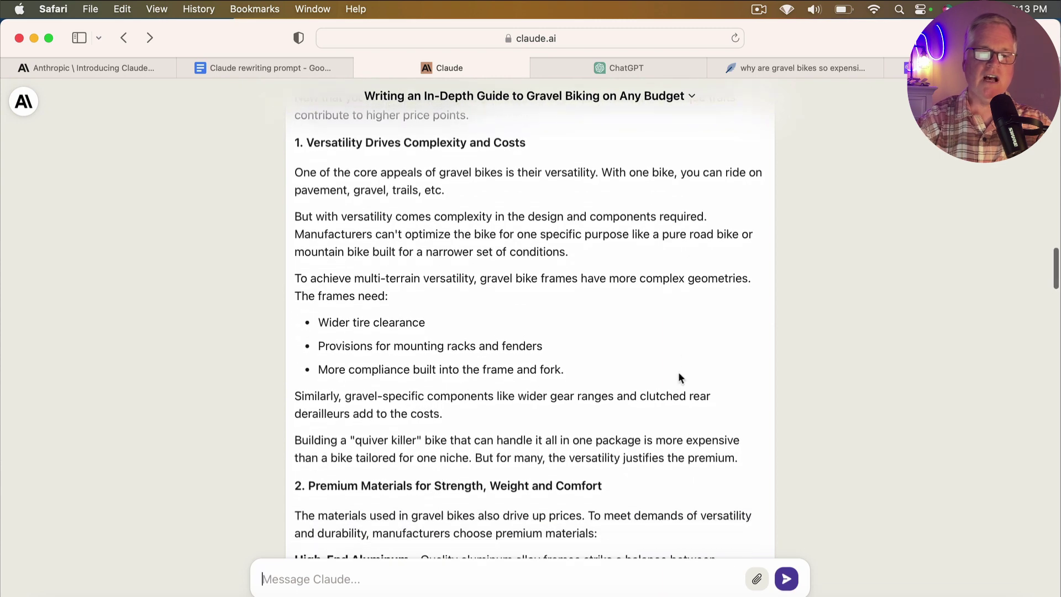
scroll(679, 374, down, 3)
scroll(678, 374, down, 12)
scroll(678, 373, down, 6)
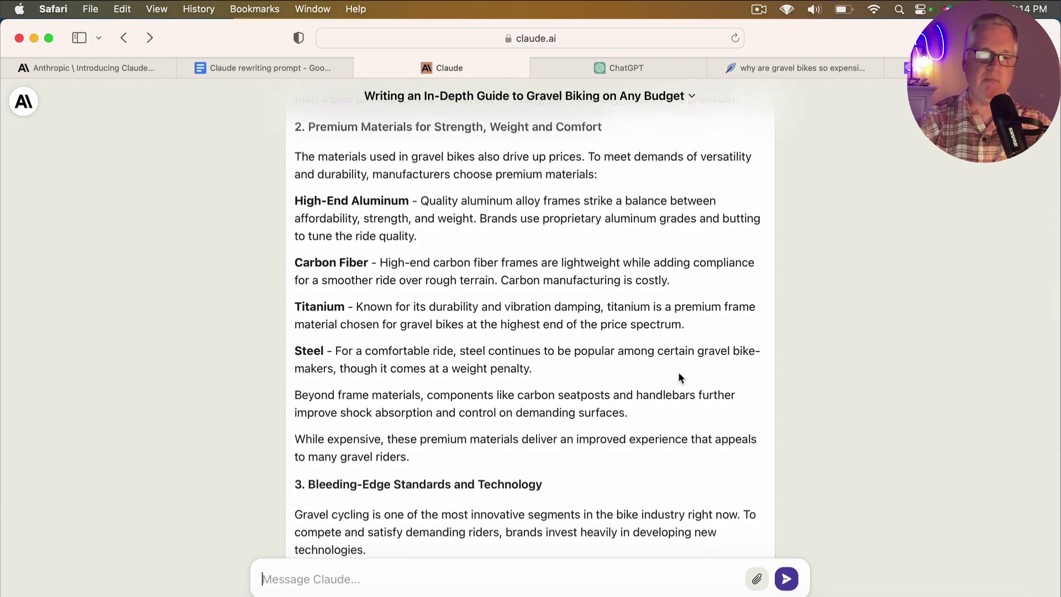
scroll(678, 374, down, 12)
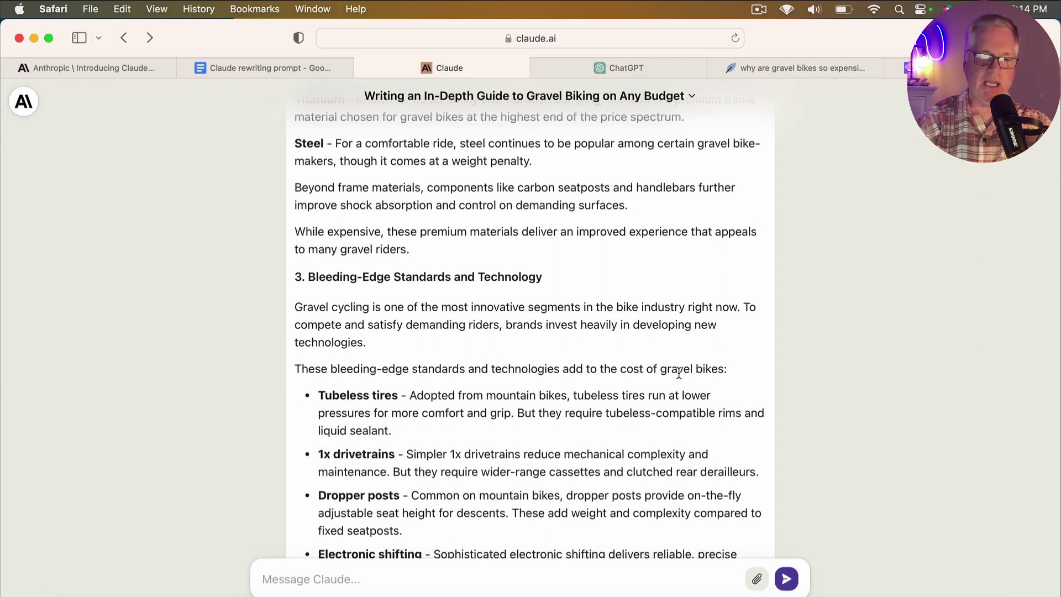
scroll(679, 372, down, 3)
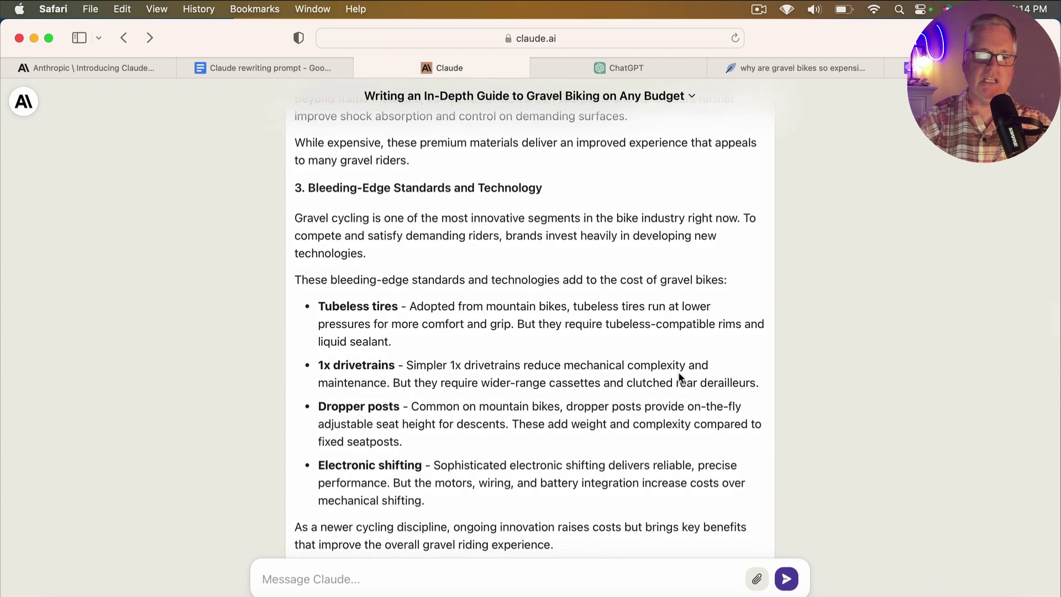
scroll(679, 376, down, 1)
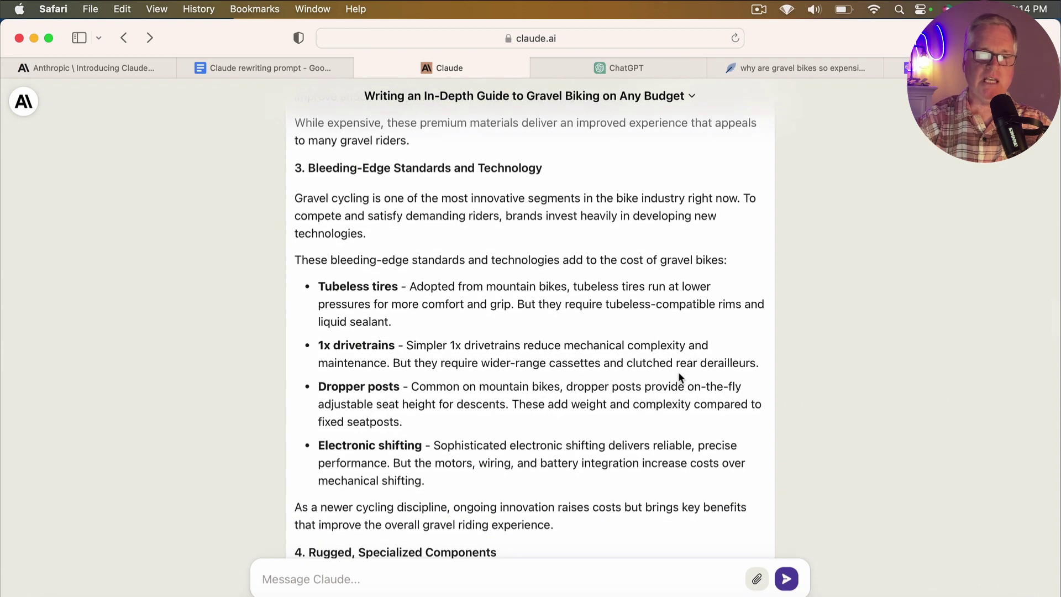
scroll(679, 376, down, 1)
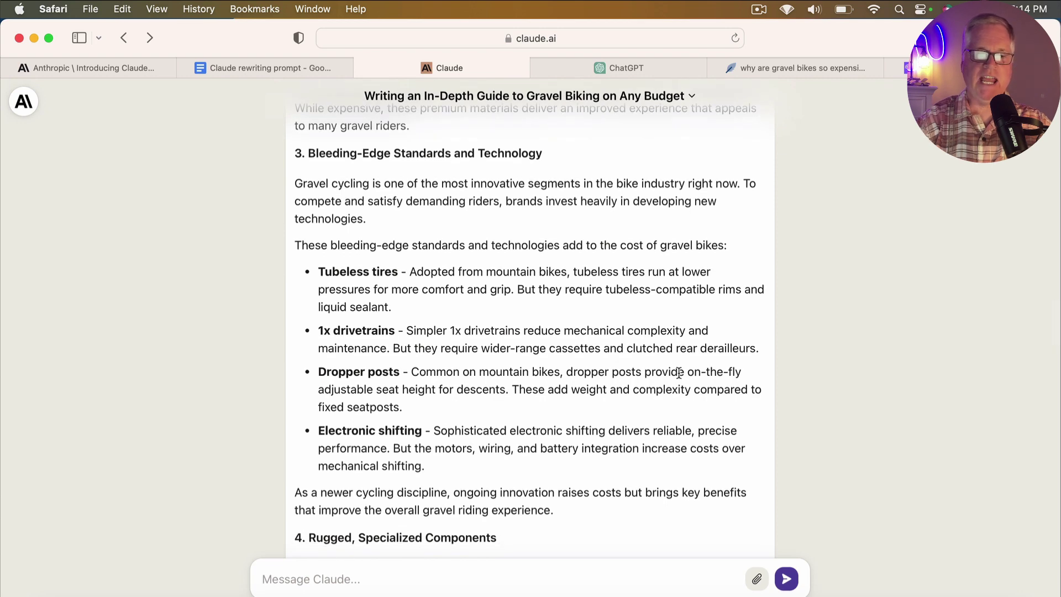
scroll(679, 373, down, 10)
scroll(679, 373, down, 5)
scroll(679, 373, down, 5)
scroll(679, 375, down, 8)
scroll(677, 377, down, 7)
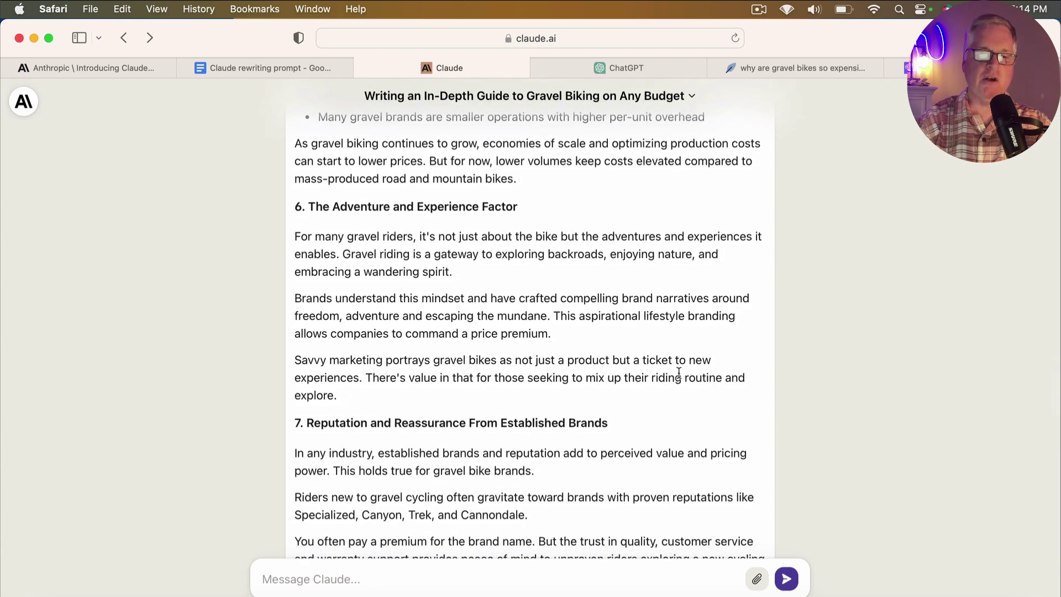
scroll(679, 372, down, 5)
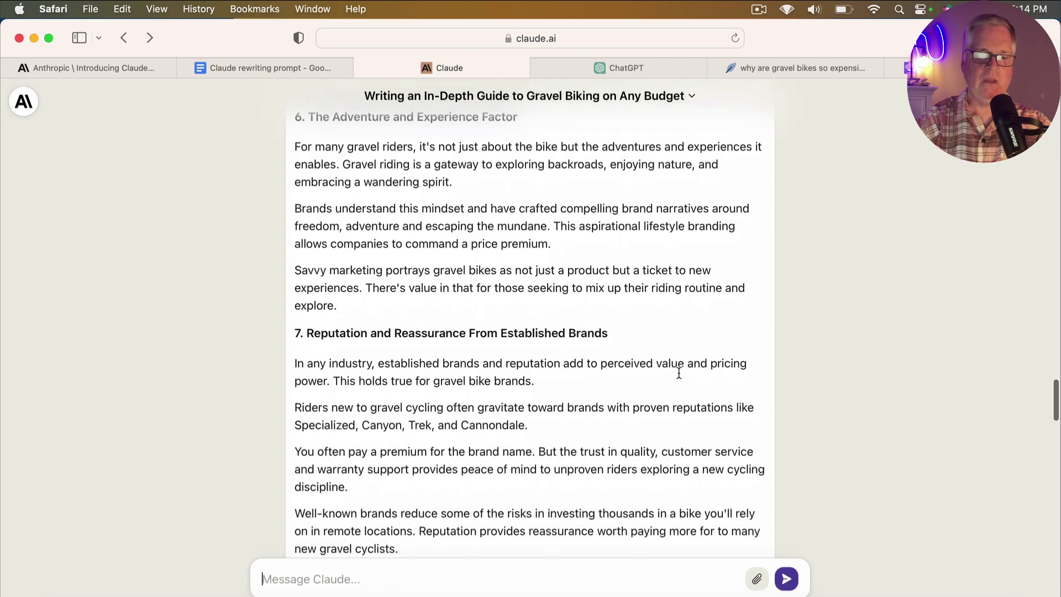
scroll(679, 372, down, 12)
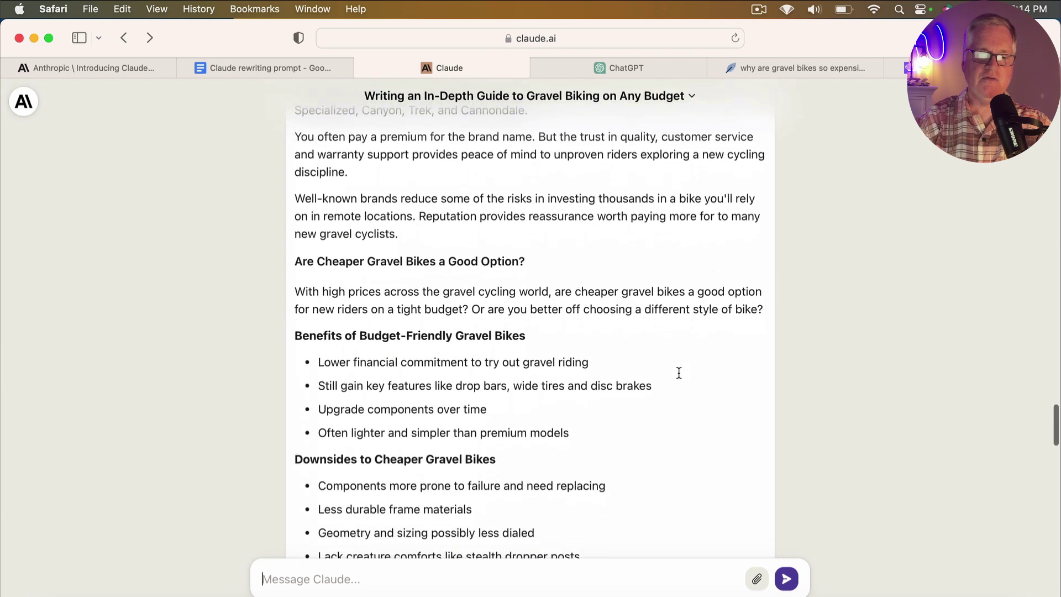
scroll(678, 373, down, 6)
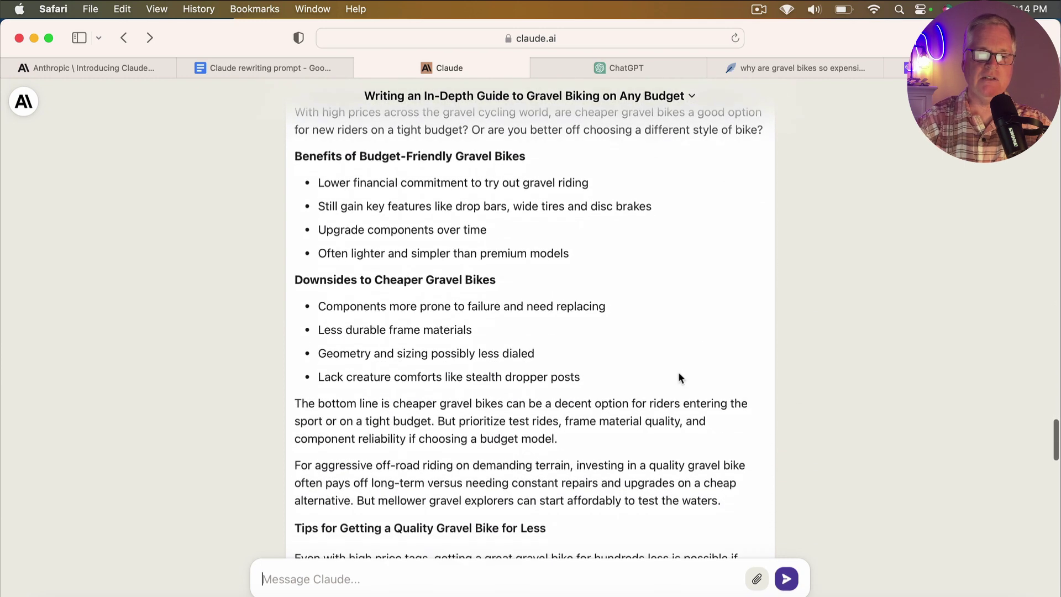
scroll(678, 378, down, 4)
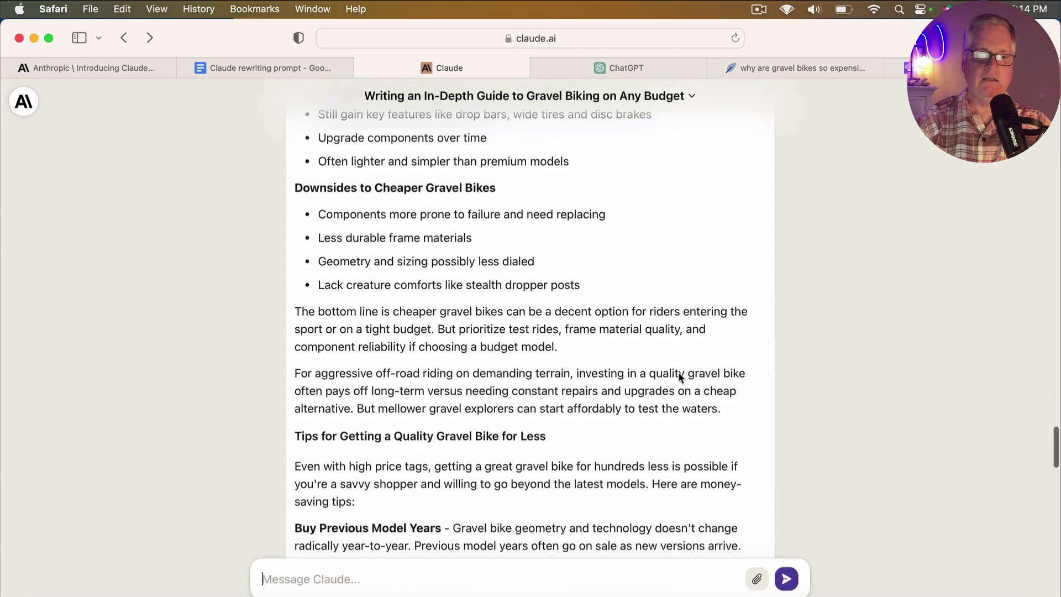
scroll(678, 373, down, 2)
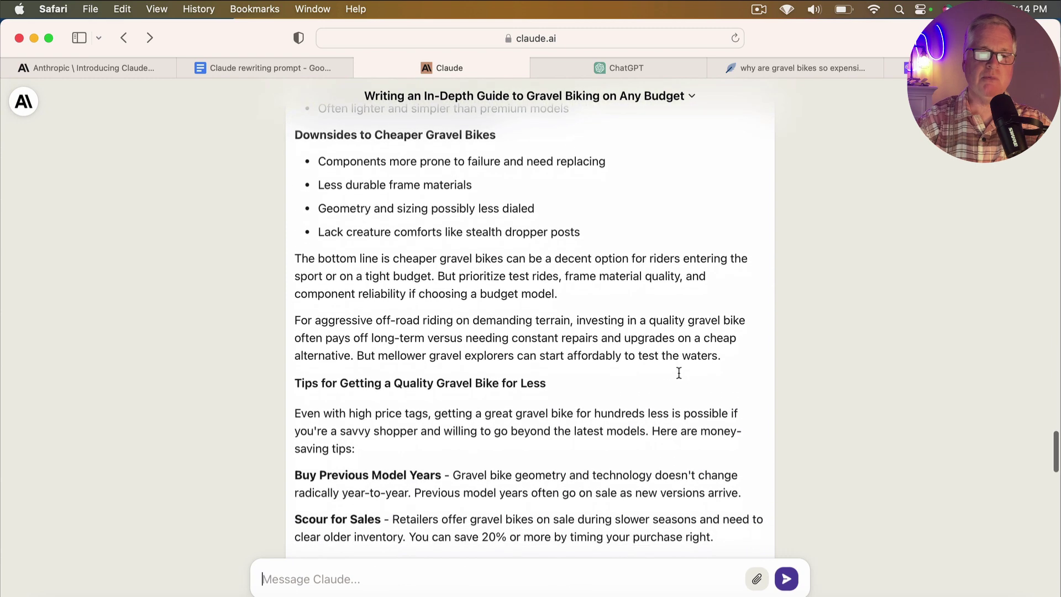
scroll(678, 377, down, 8)
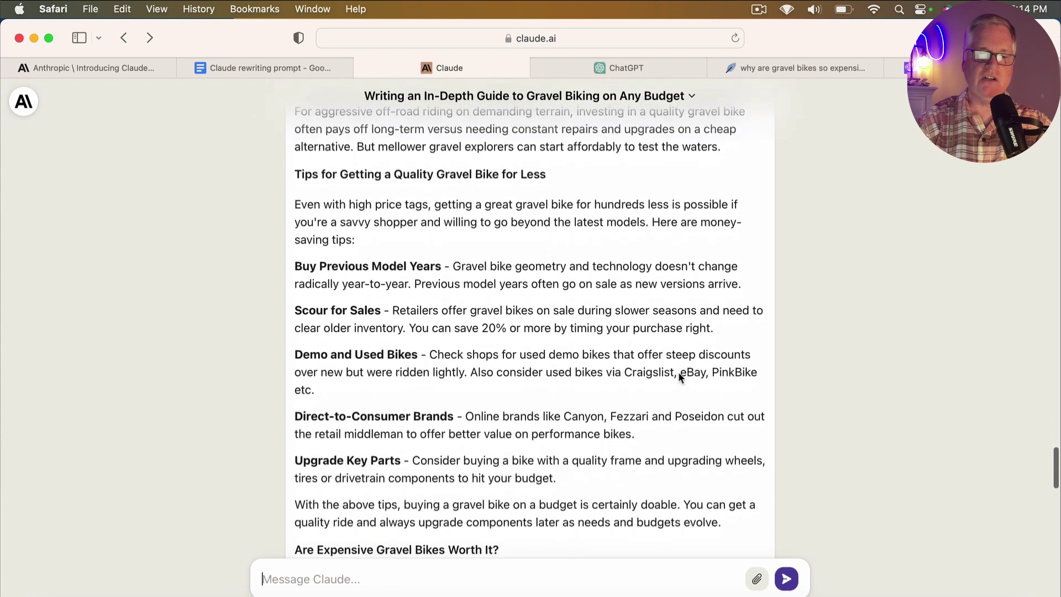
scroll(678, 378, down, 8)
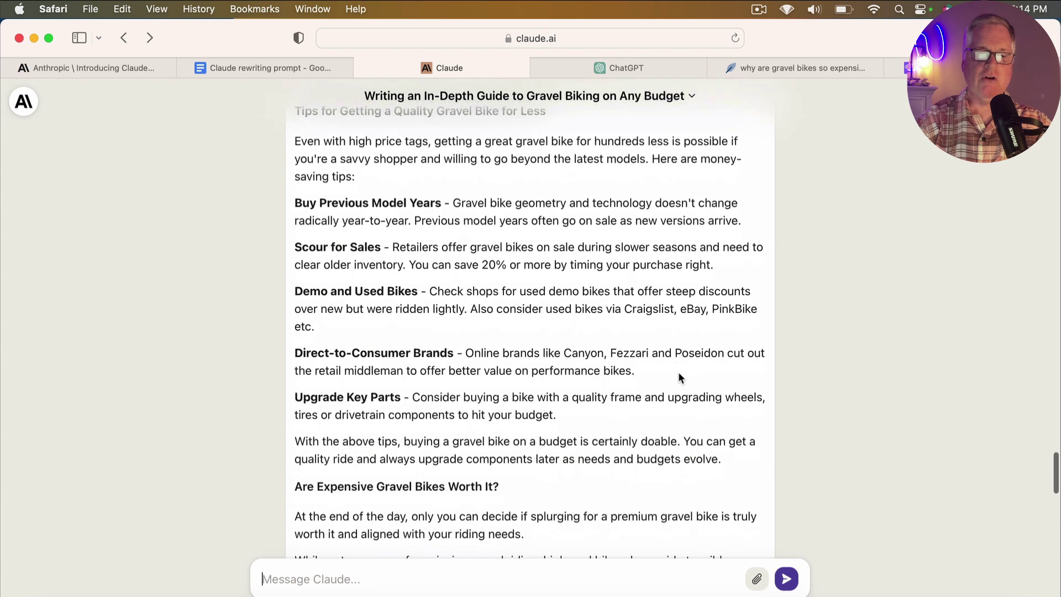
scroll(678, 378, down, 16)
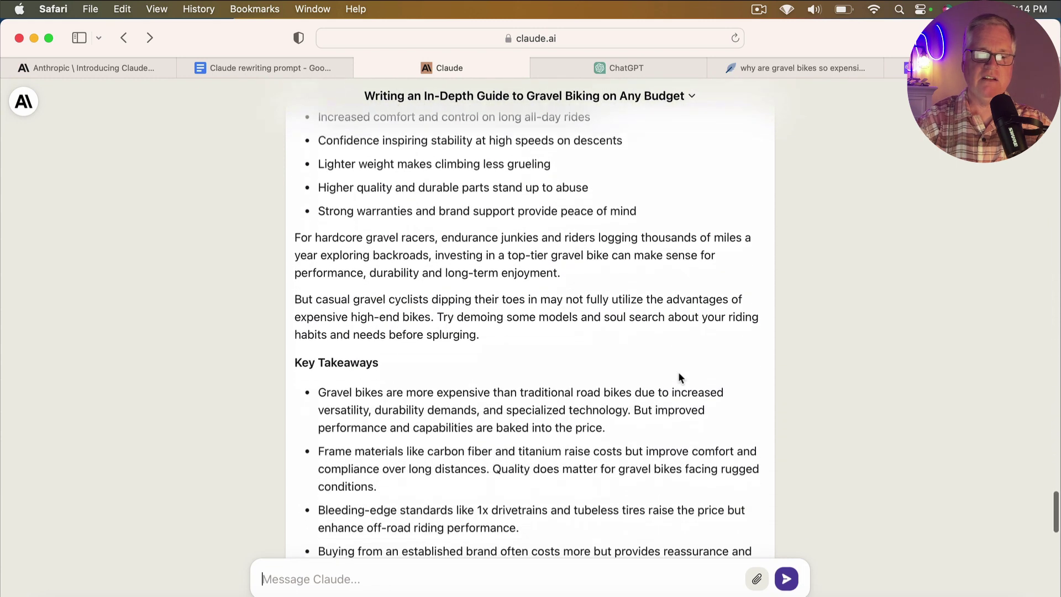
scroll(679, 375, down, 4)
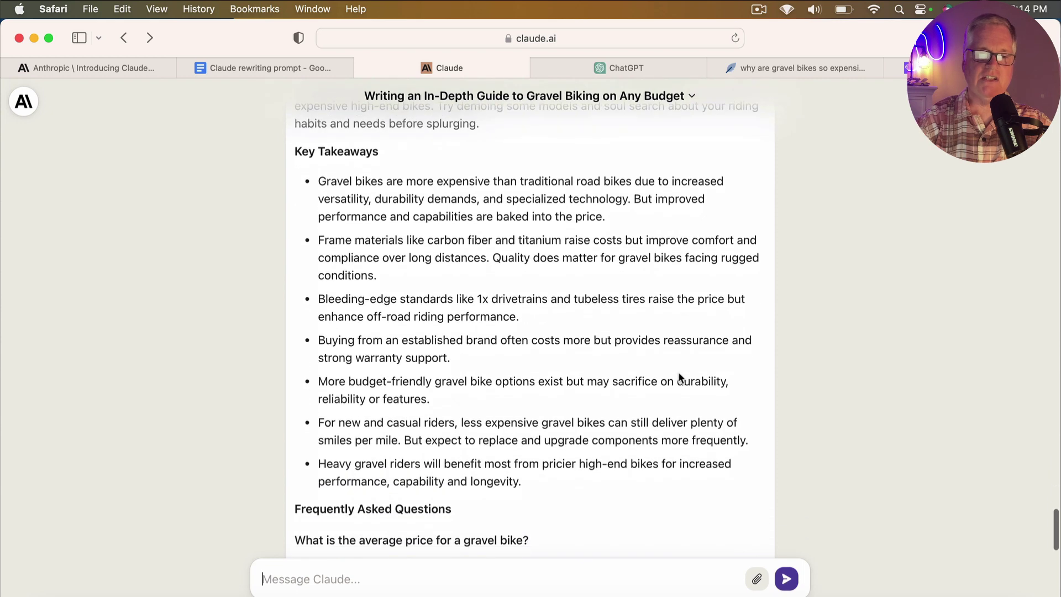
scroll(679, 376, down, 12)
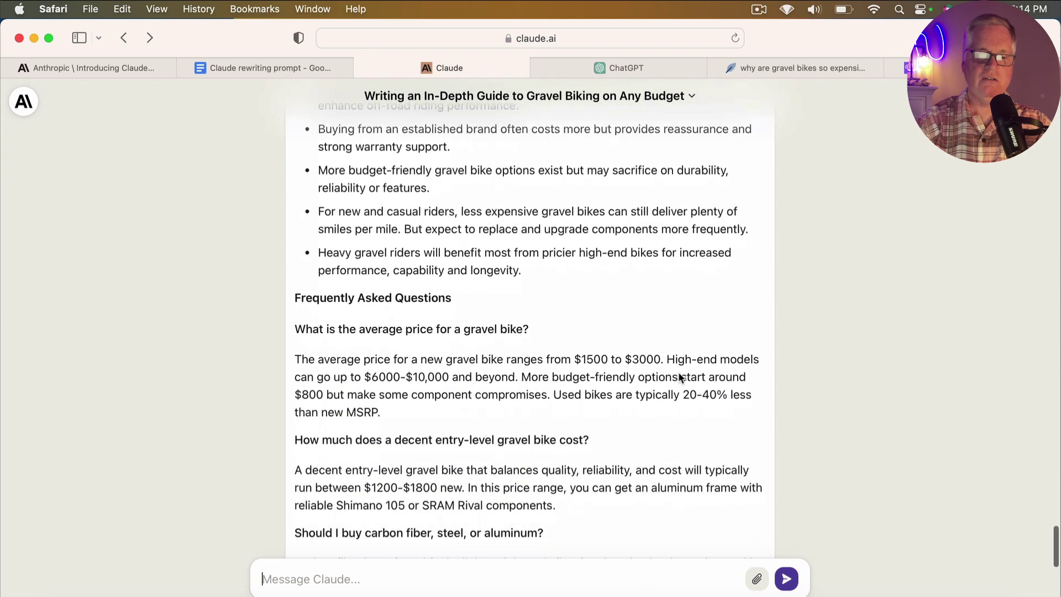
scroll(679, 378, down, 1)
scroll(680, 378, down, 1)
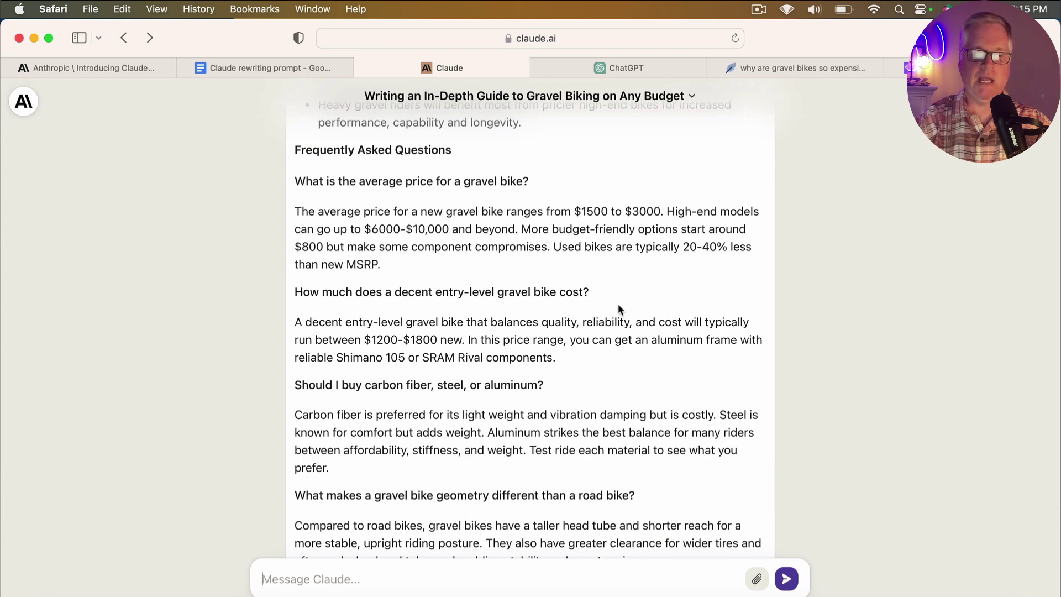
scroll(585, 378, down, 2)
scroll(587, 381, down, 10)
scroll(585, 376, down, 3)
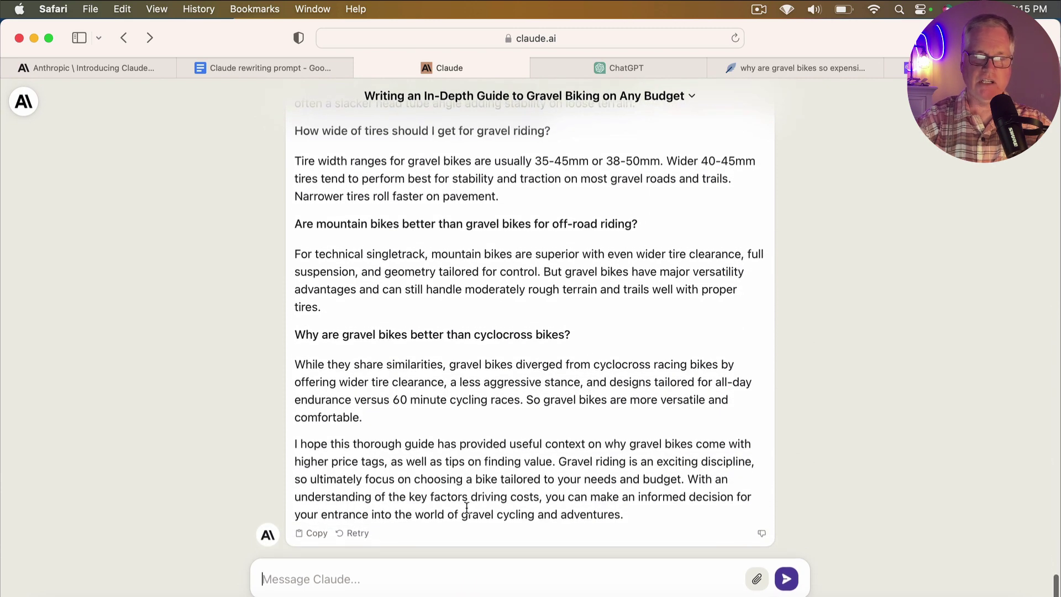
scroll(546, 477, up, 9)
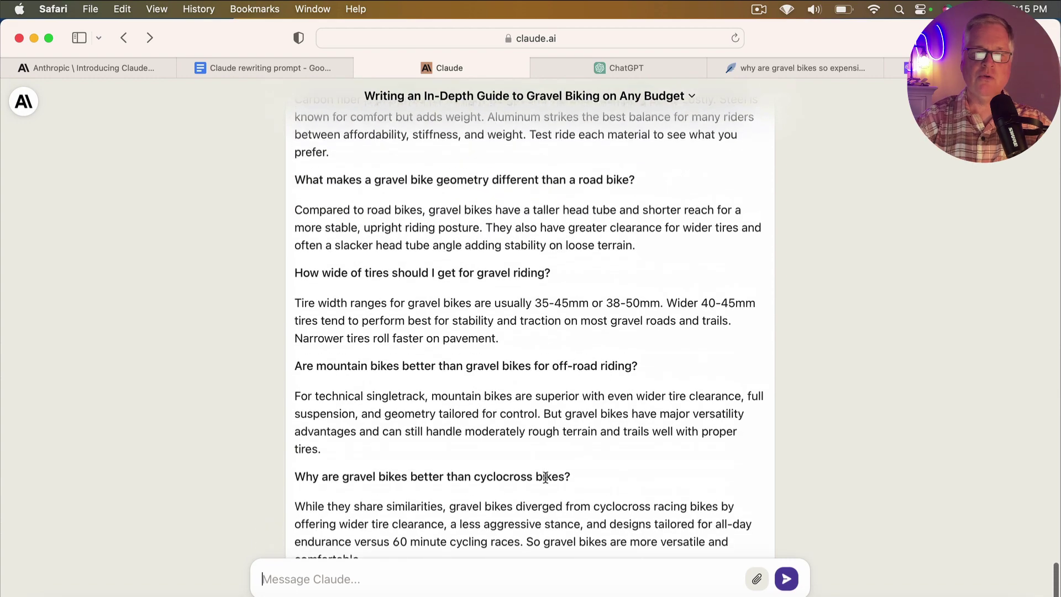
scroll(544, 479, up, 15)
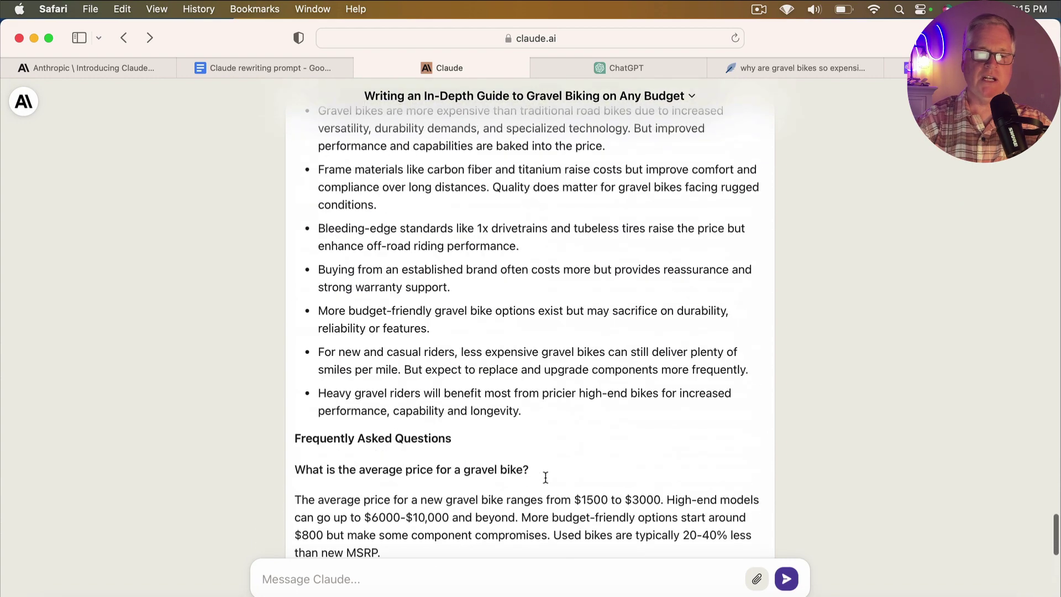
scroll(544, 482, up, 20)
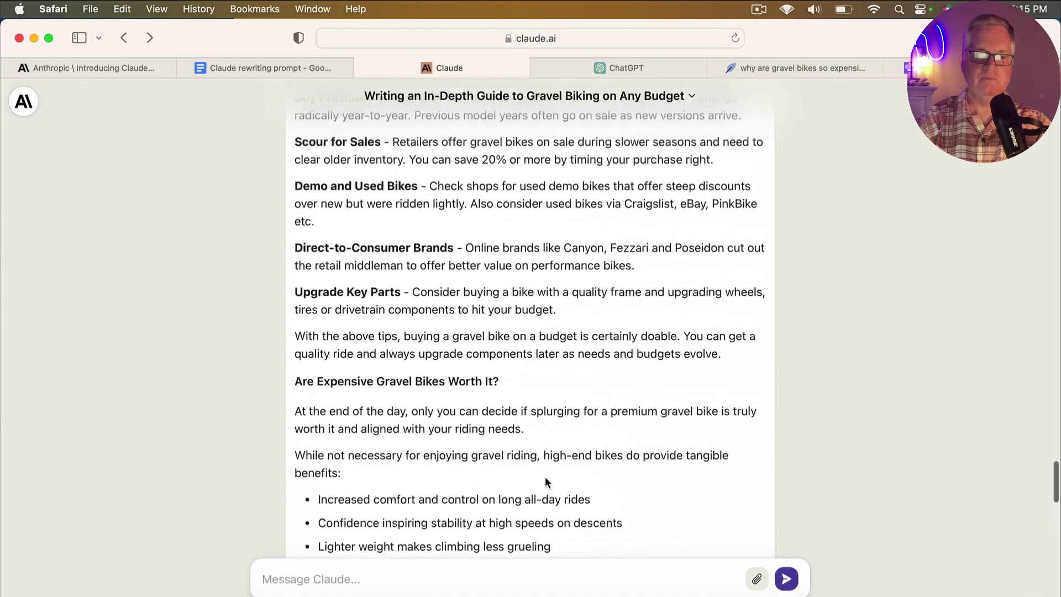
scroll(546, 482, up, 20)
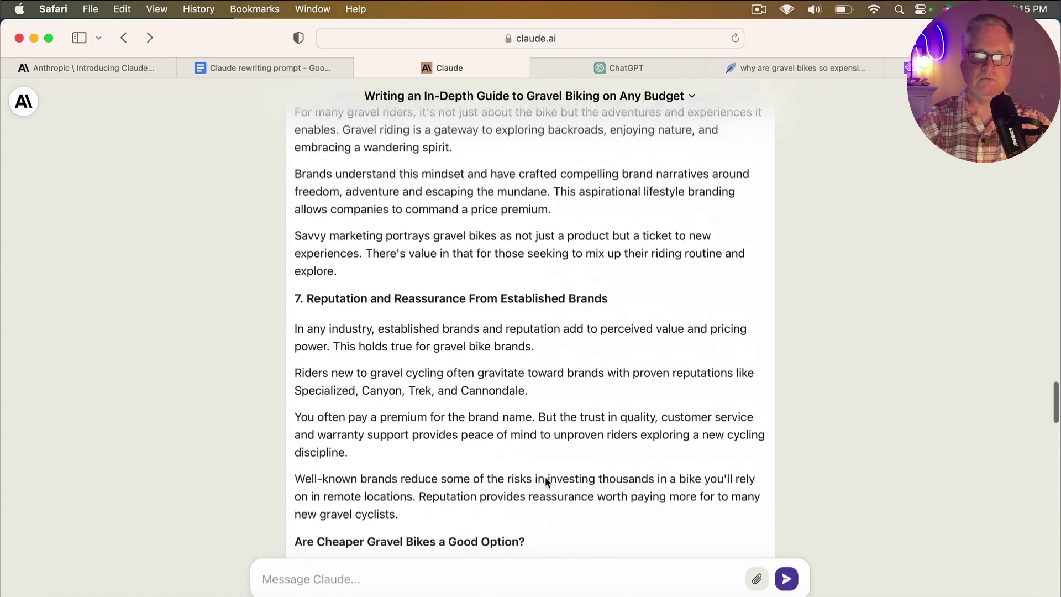
scroll(544, 480, up, 15)
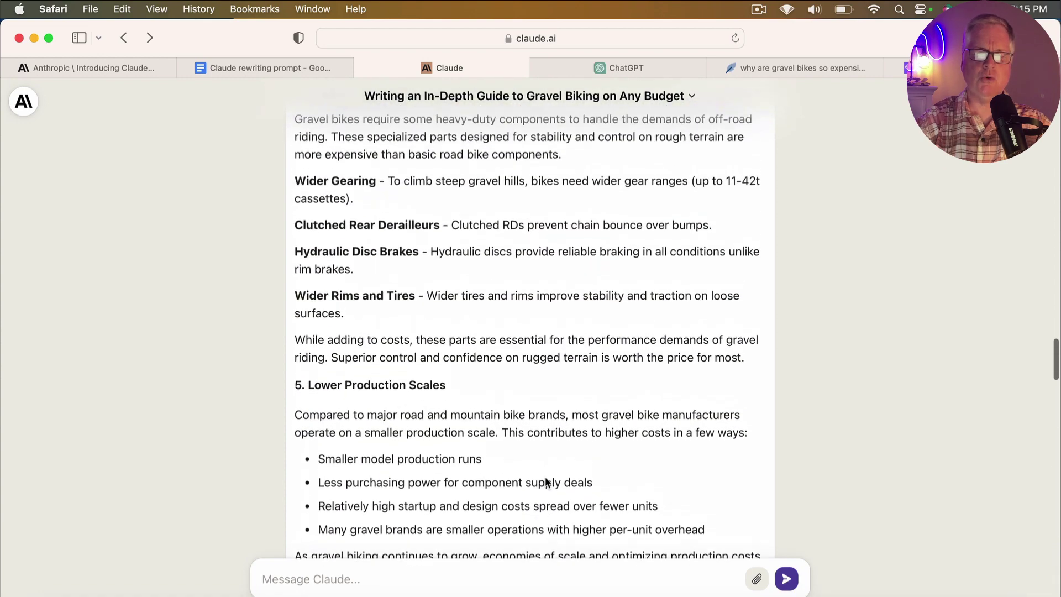
scroll(544, 480, up, 15)
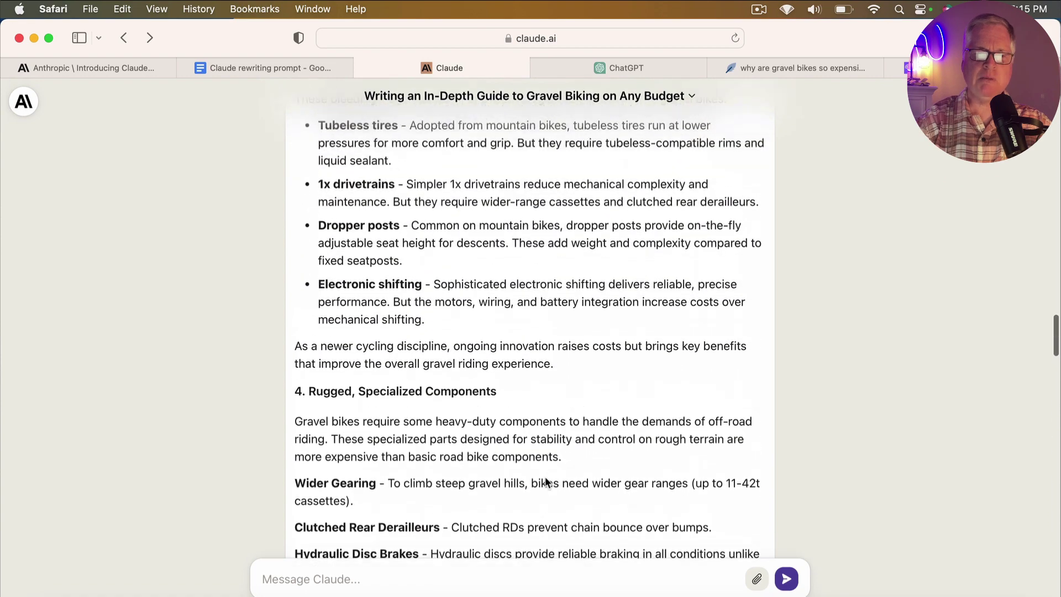
scroll(545, 480, up, 15)
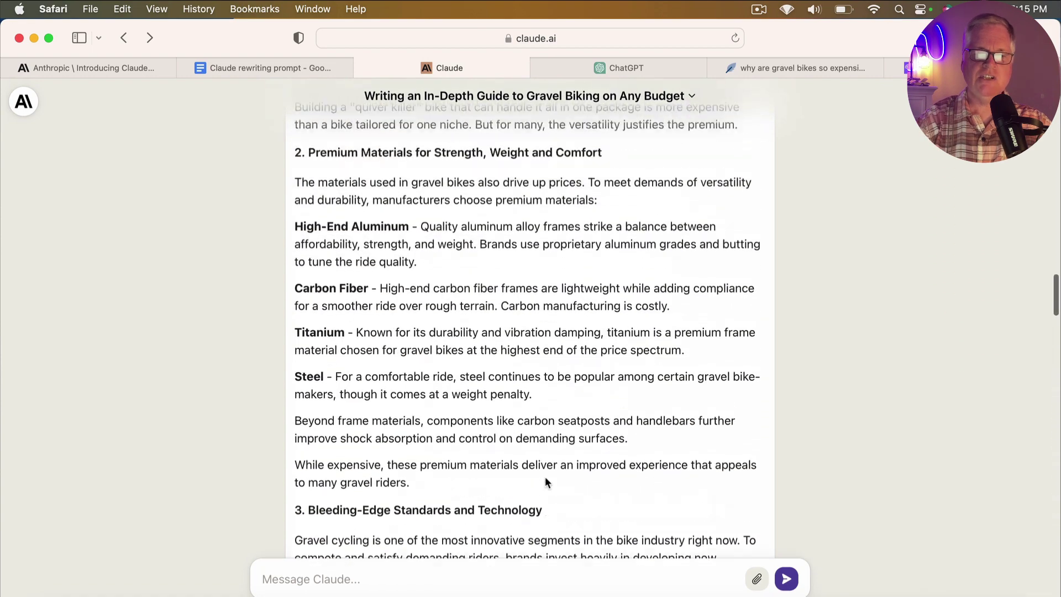
scroll(545, 481, up, 15)
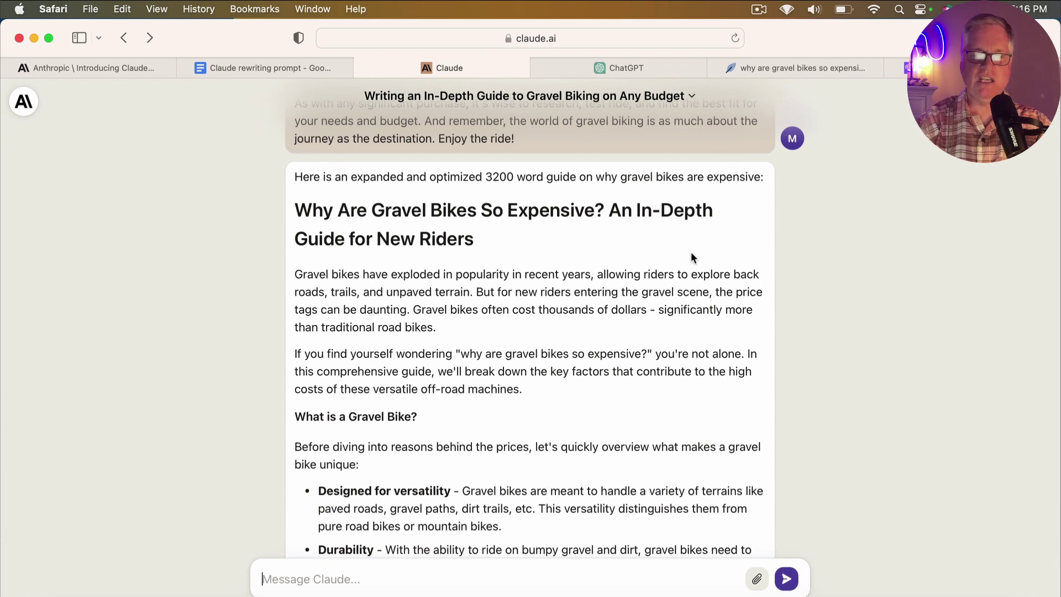
- Read to the end of Claude's guide, then go to the NeuronWriter 'why are gravel bikes so expensive' page
scroll(692, 257, down, 1)
scroll(692, 258, up, 1)
scroll(691, 257, down, 3)
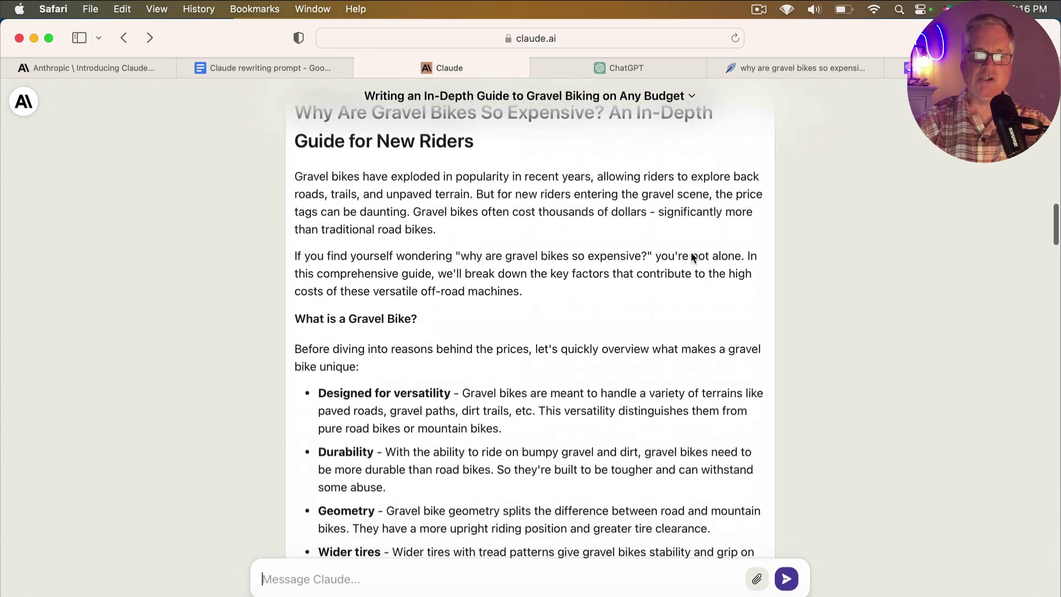
scroll(691, 252, down, 20)
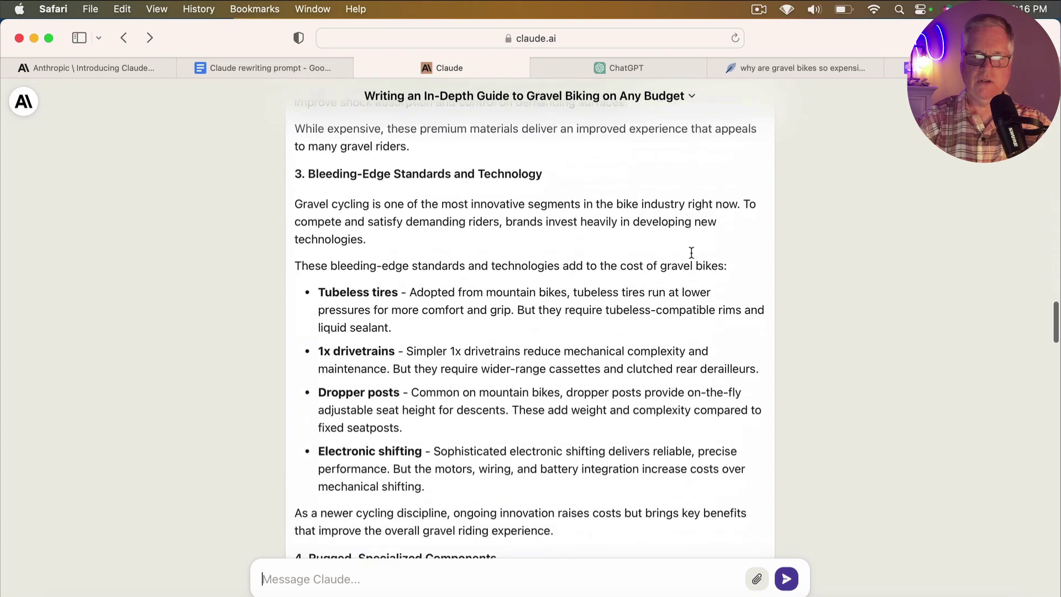
scroll(691, 252, down, 20)
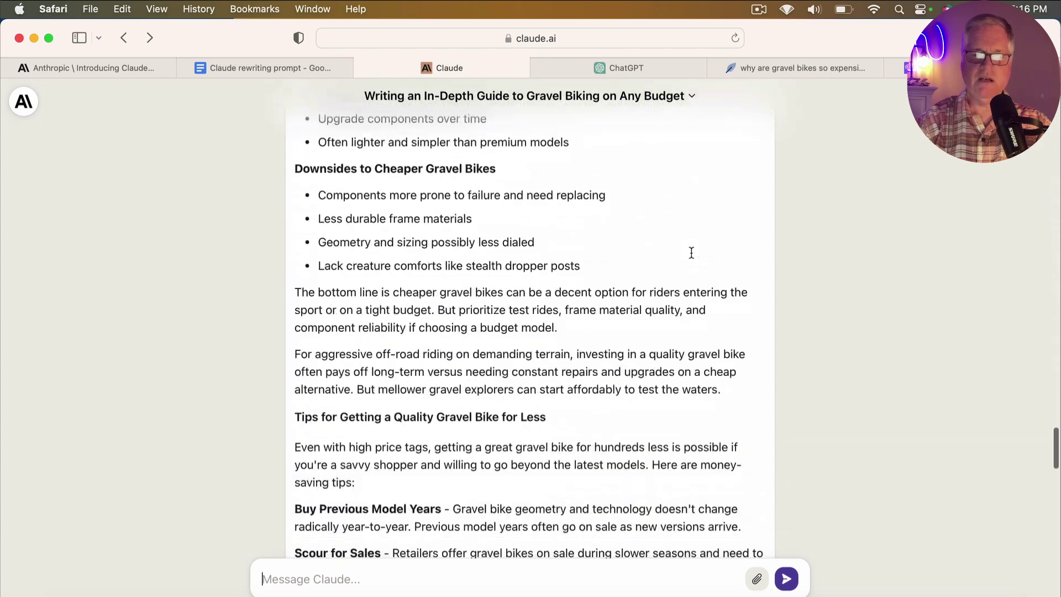
scroll(691, 252, down, 20)
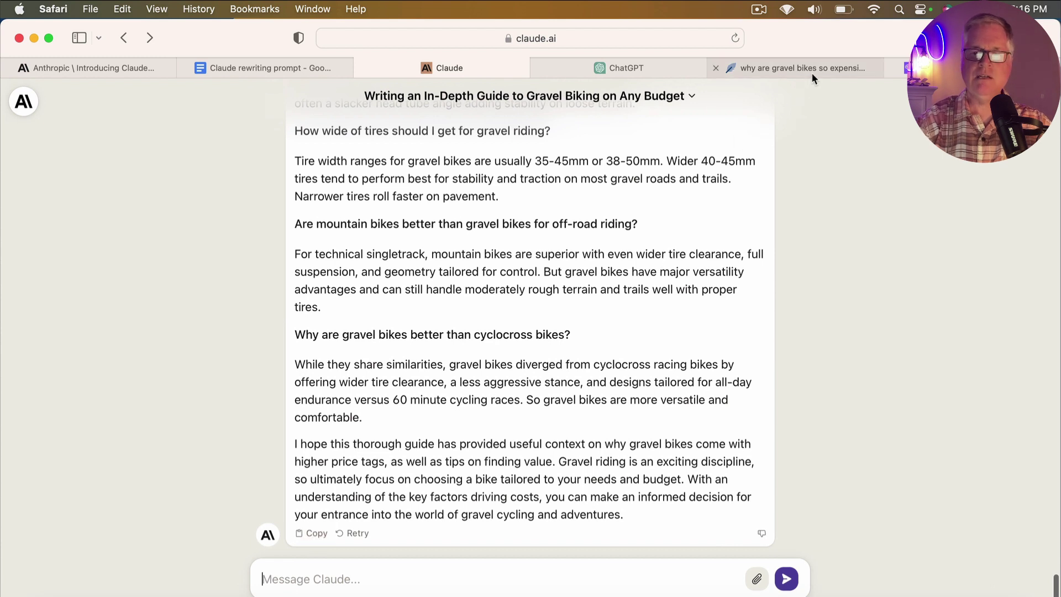
mouse_move(811, 73)
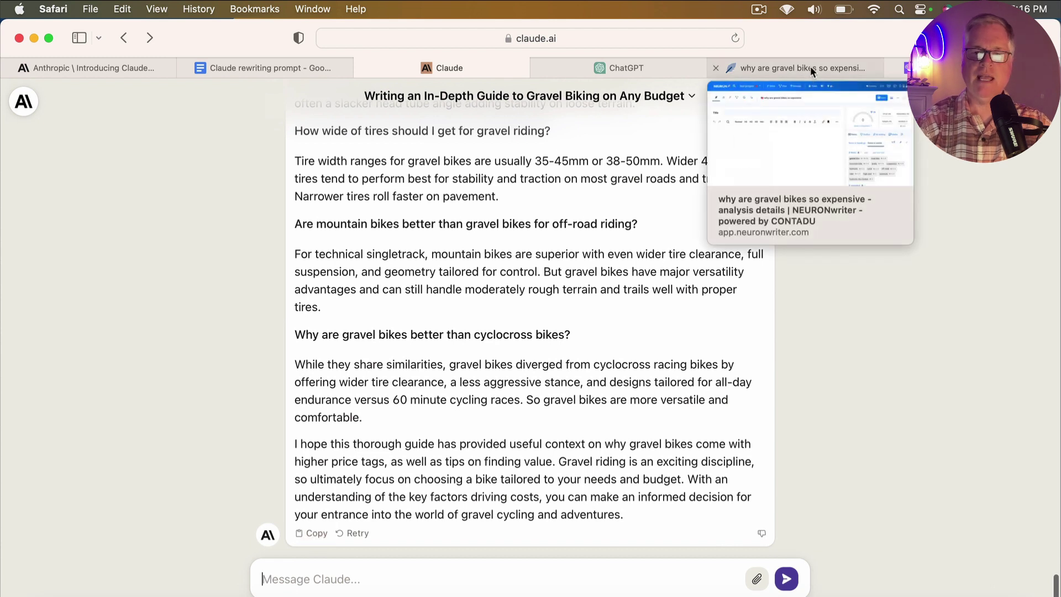
click(811, 68)
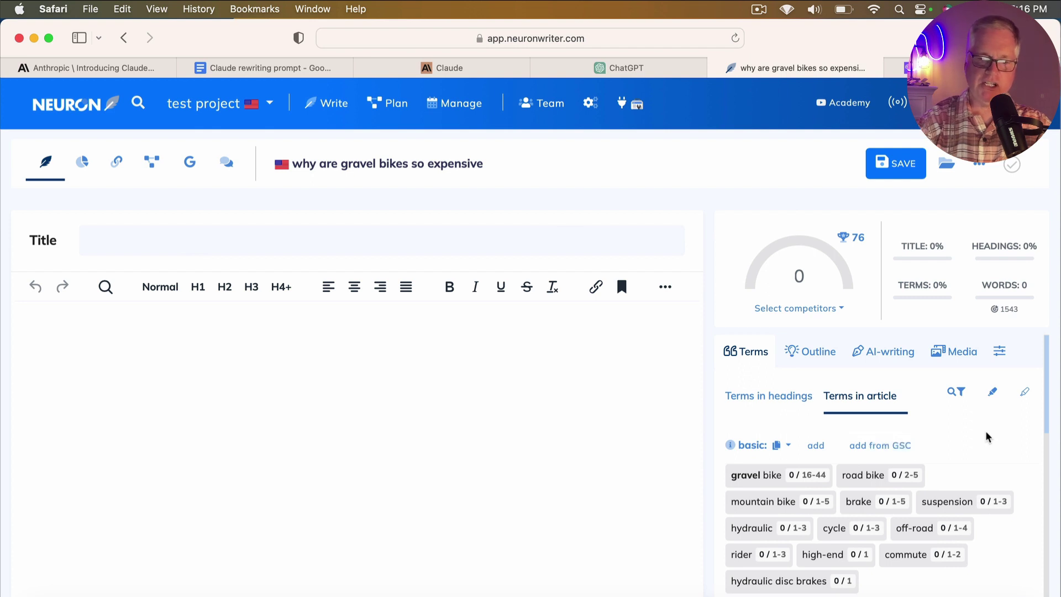
- Scroll through the empty gravel-bike editor and its 0-of-76 score recommendations
scroll(988, 437, down, 3)
scroll(989, 437, up, 2)
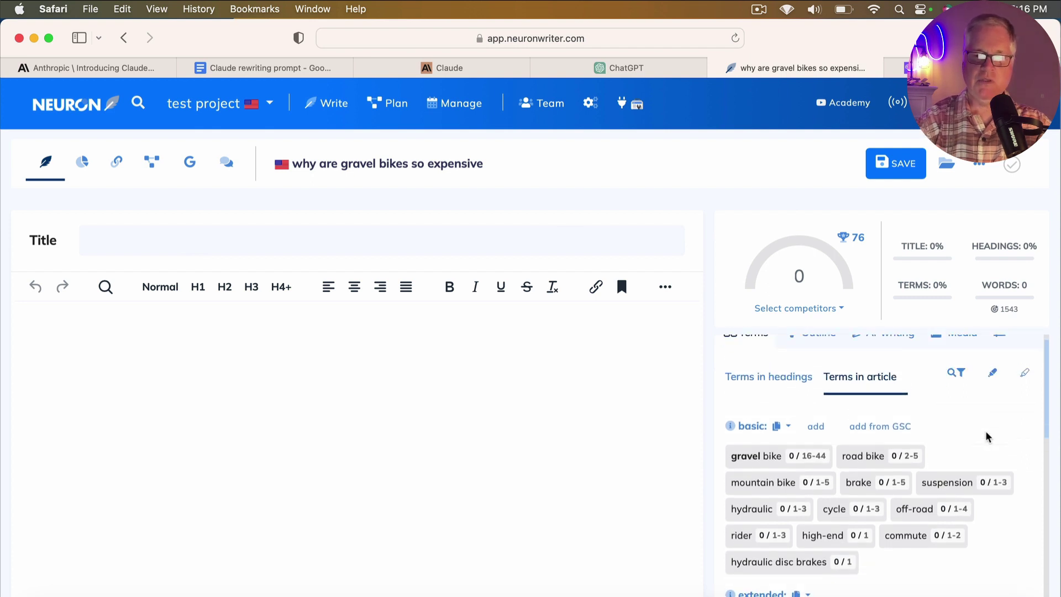
scroll(941, 480, down, 2)
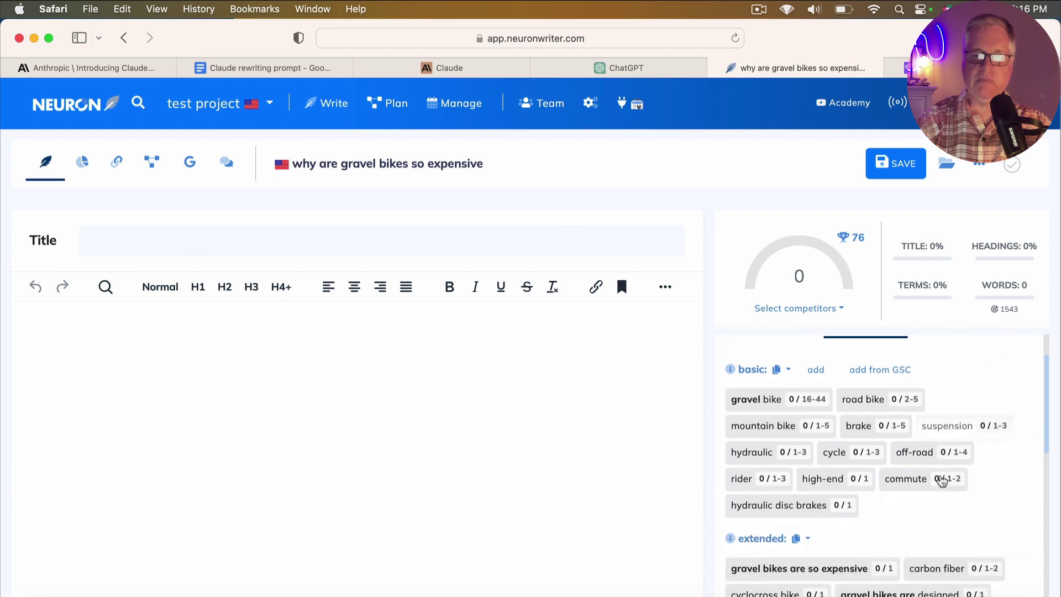
scroll(942, 481, down, 4)
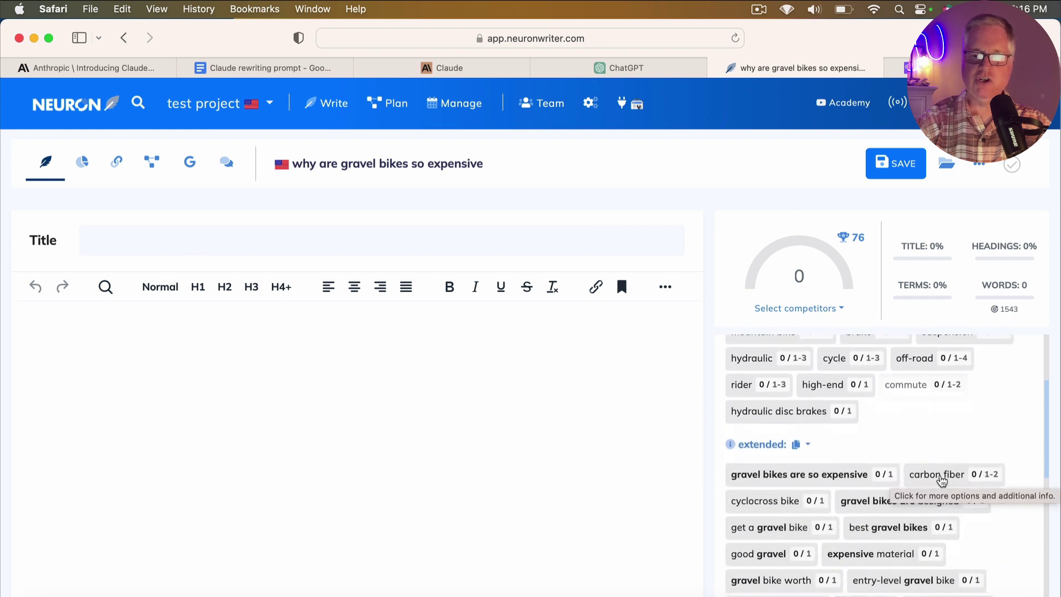
scroll(941, 481, down, 4)
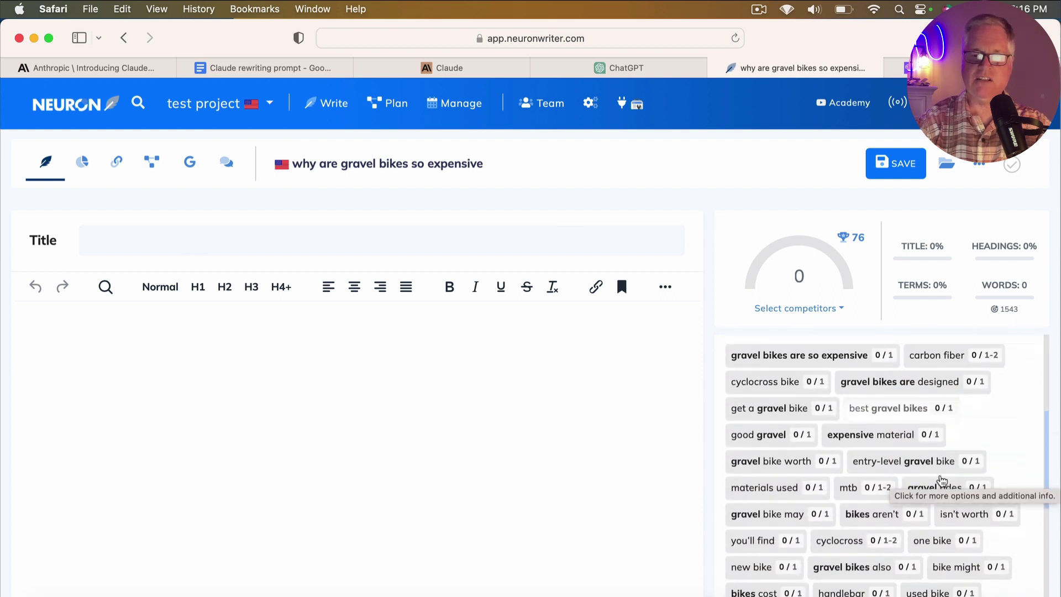
scroll(941, 481, up, 7)
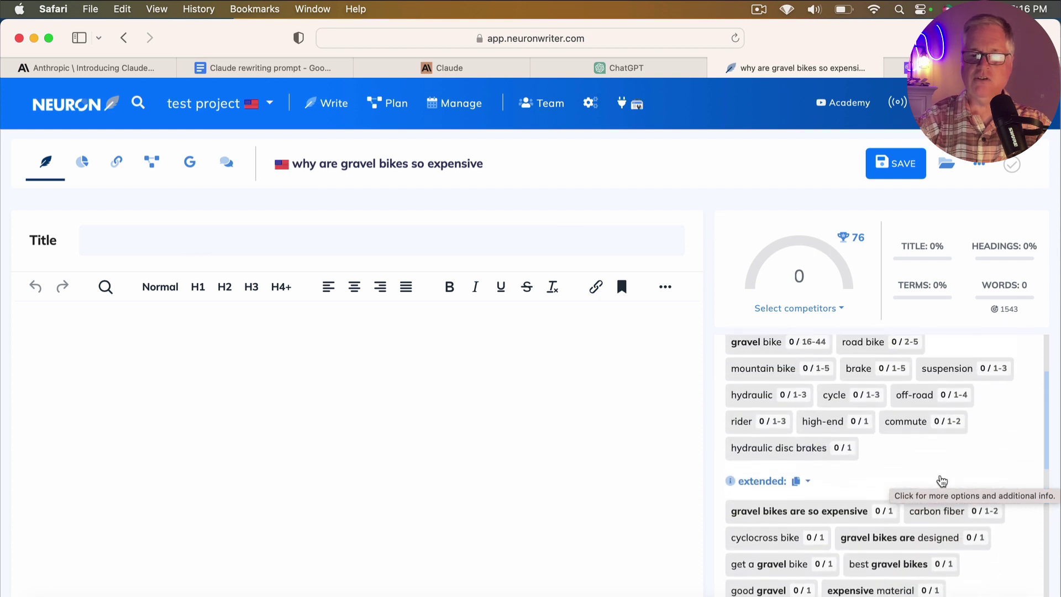
scroll(941, 481, up, 3)
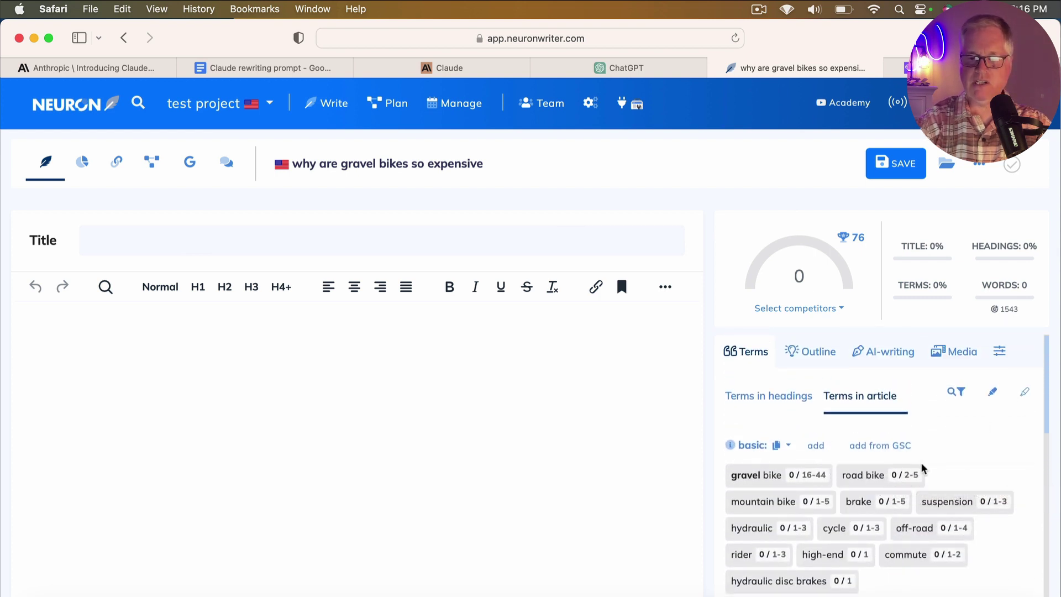
- Check recommended heading terms and body terms, then place the caret in the empty article
click(793, 406)
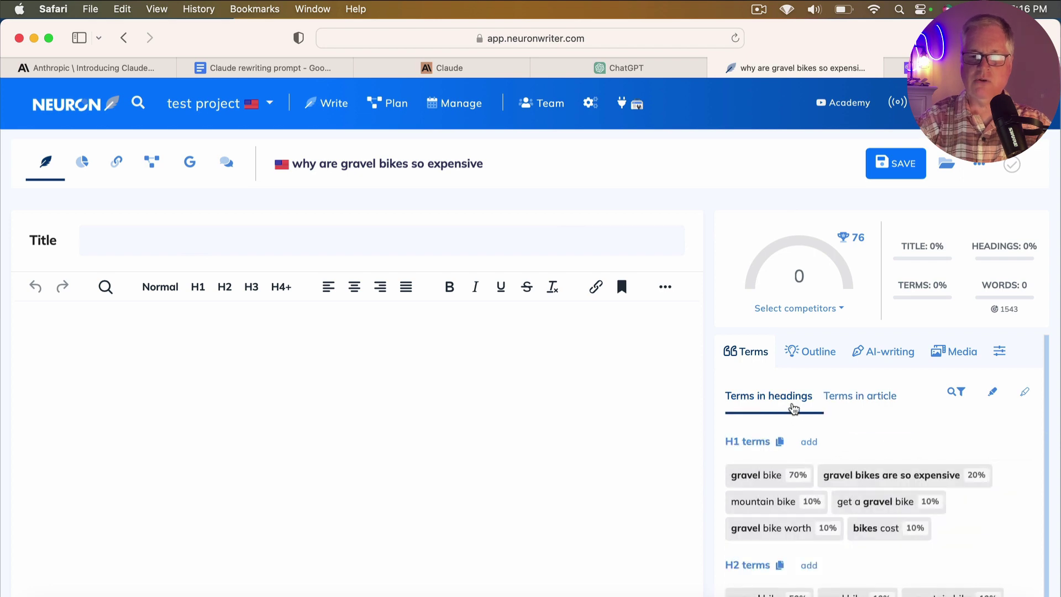
scroll(941, 453, down, 5)
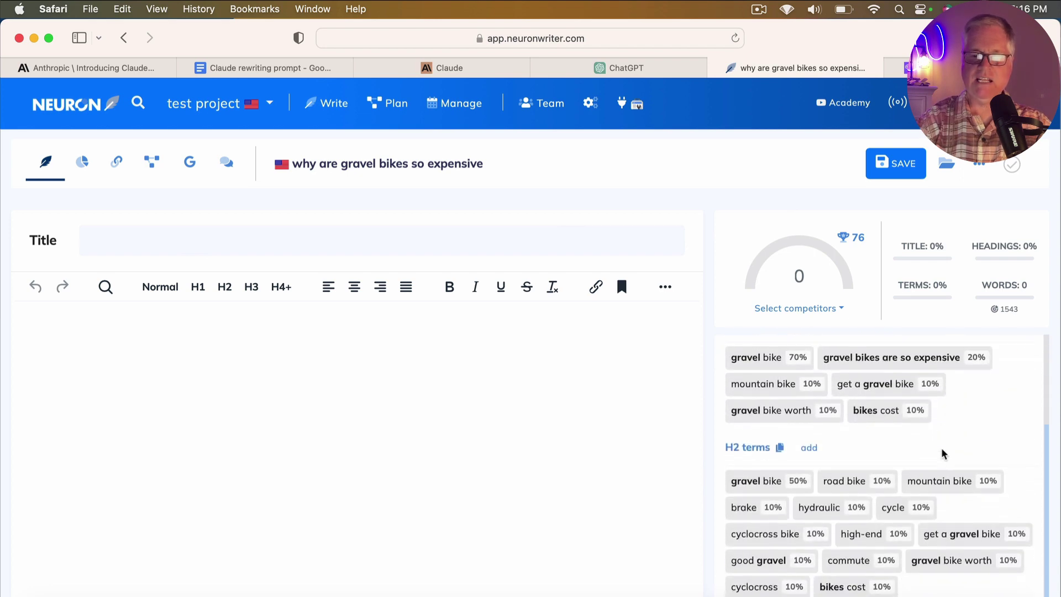
scroll(942, 453, up, 5)
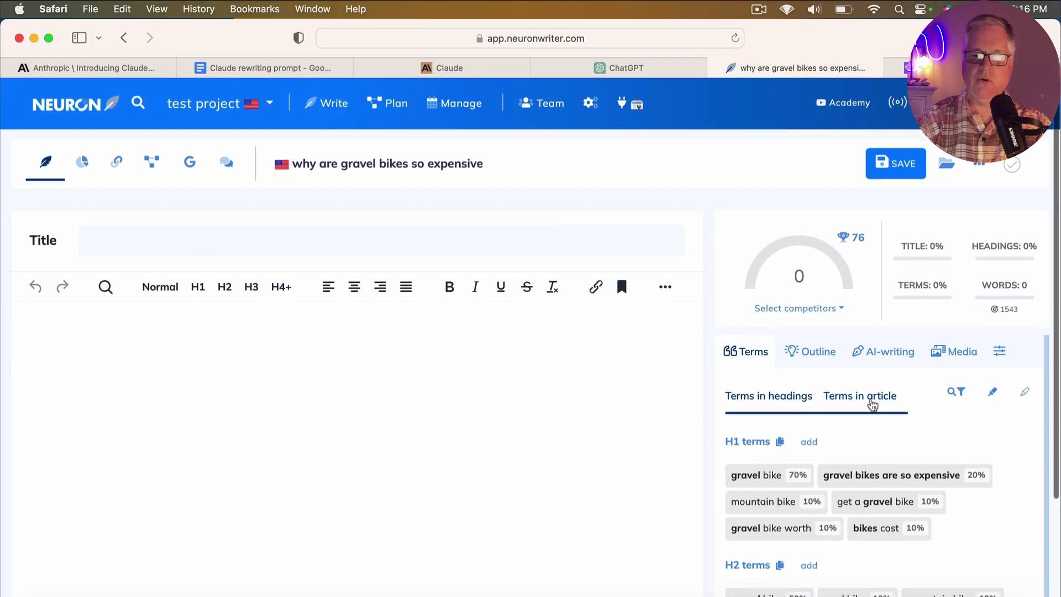
click(871, 405)
click(143, 317)
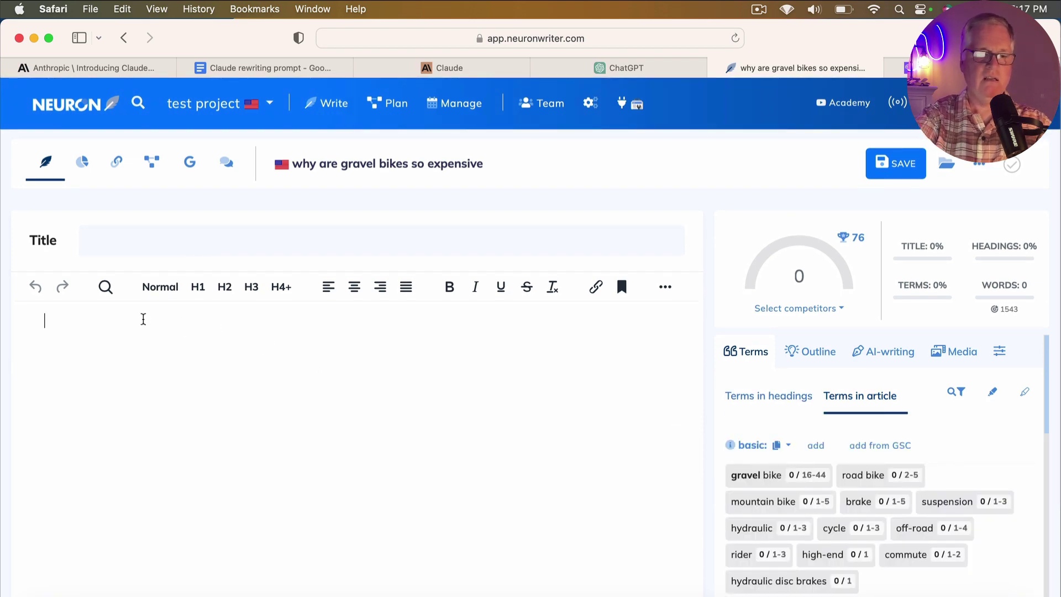
- Paste the Claude guide into the editor, scoring 52 of 76 with 2236 words and 61% terms
key(super+v)
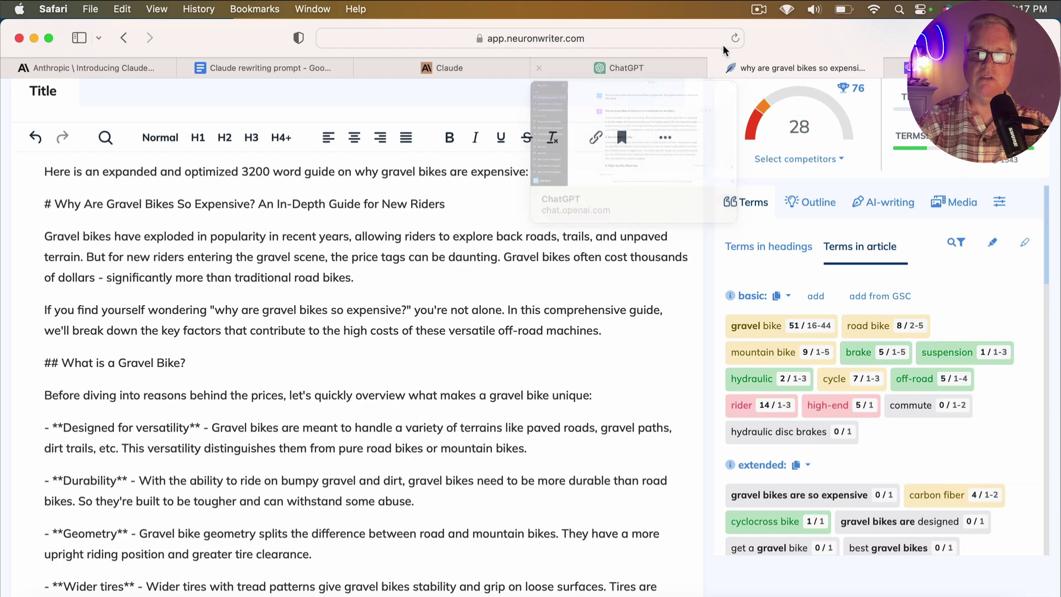
click(760, 10)
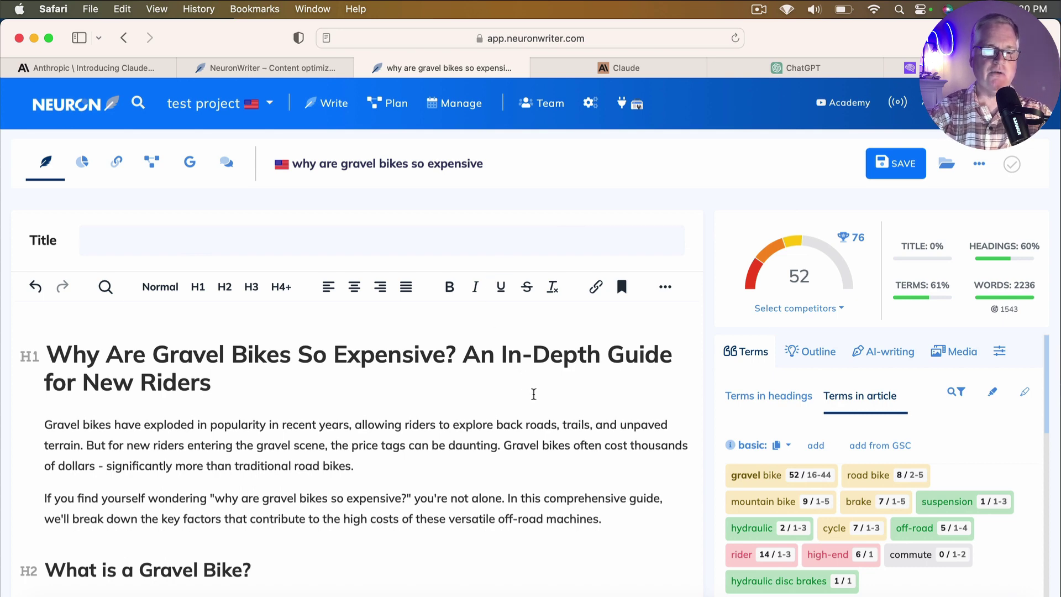
scroll(534, 394, down, 1)
scroll(533, 394, up, 1)
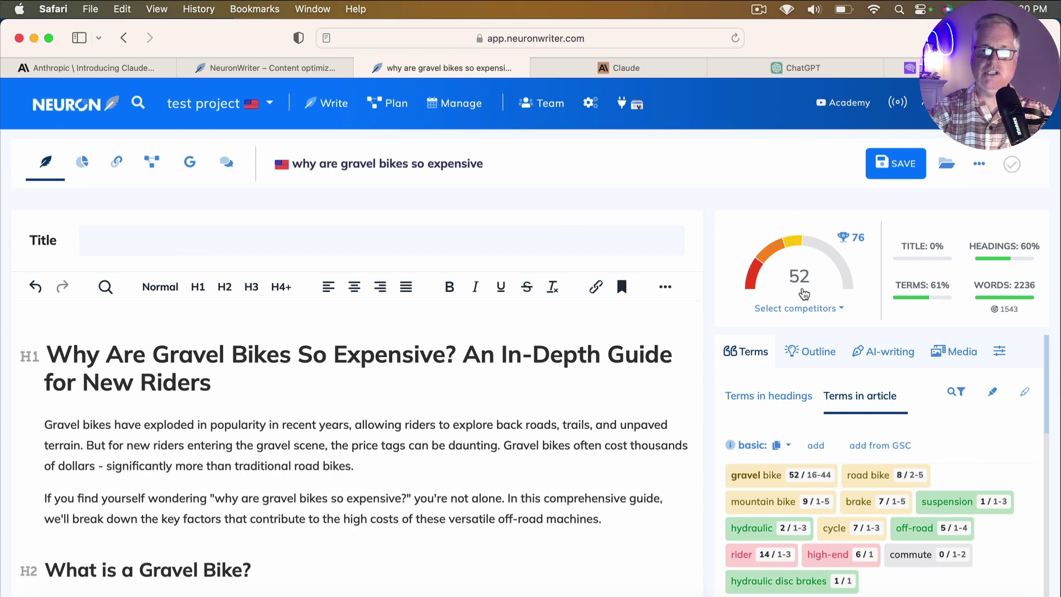
mouse_move(862, 248)
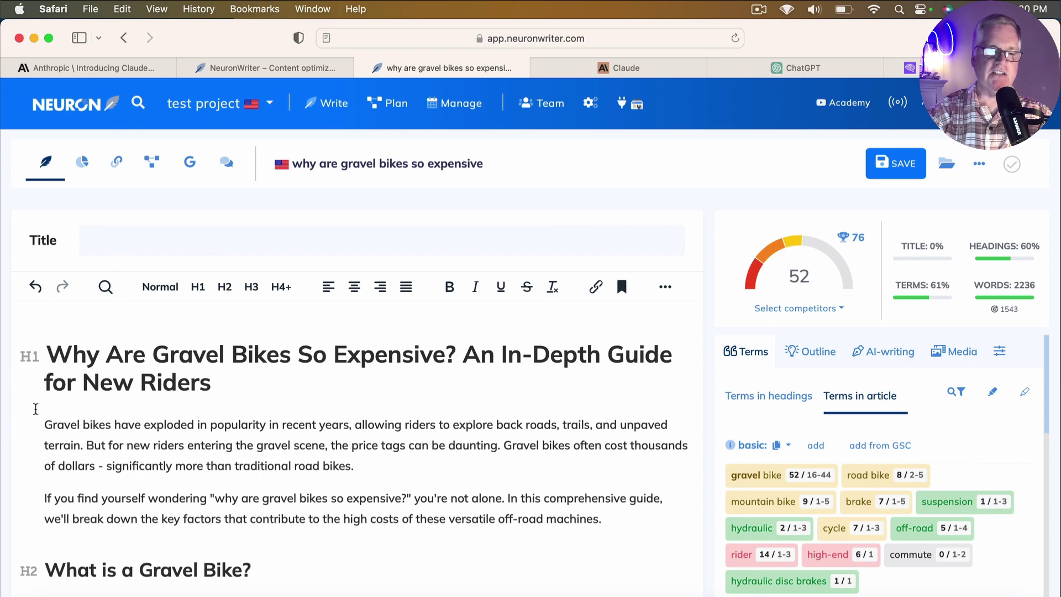
- Copy the H1 'Why Are Gravel Bikes So Expensive? An In-Depth Guide for New Riders' into the meta title
click(49, 354)
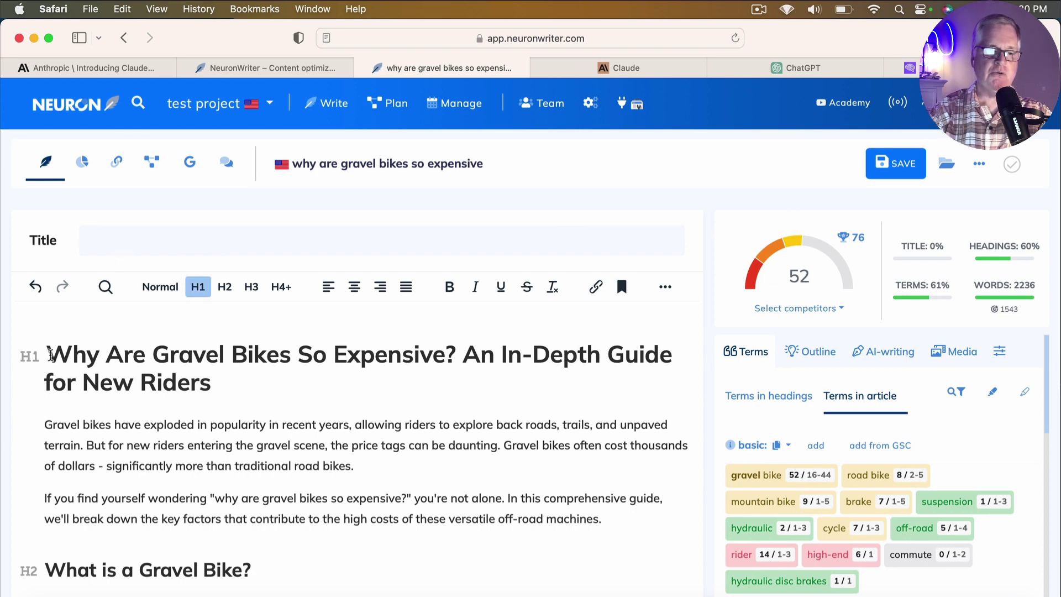
drag(50, 354, 240, 376)
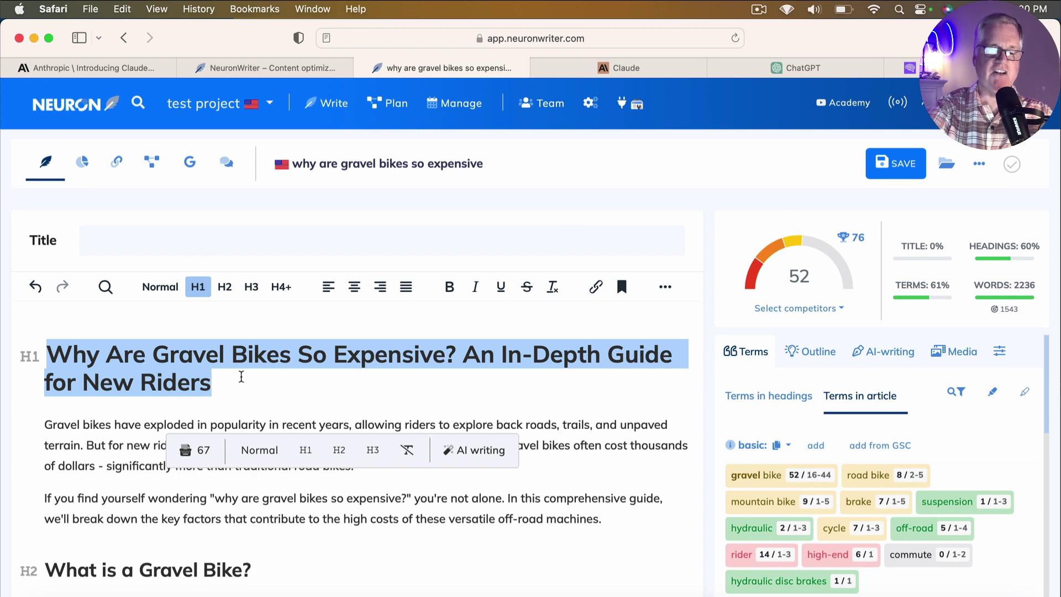
key(super+c)
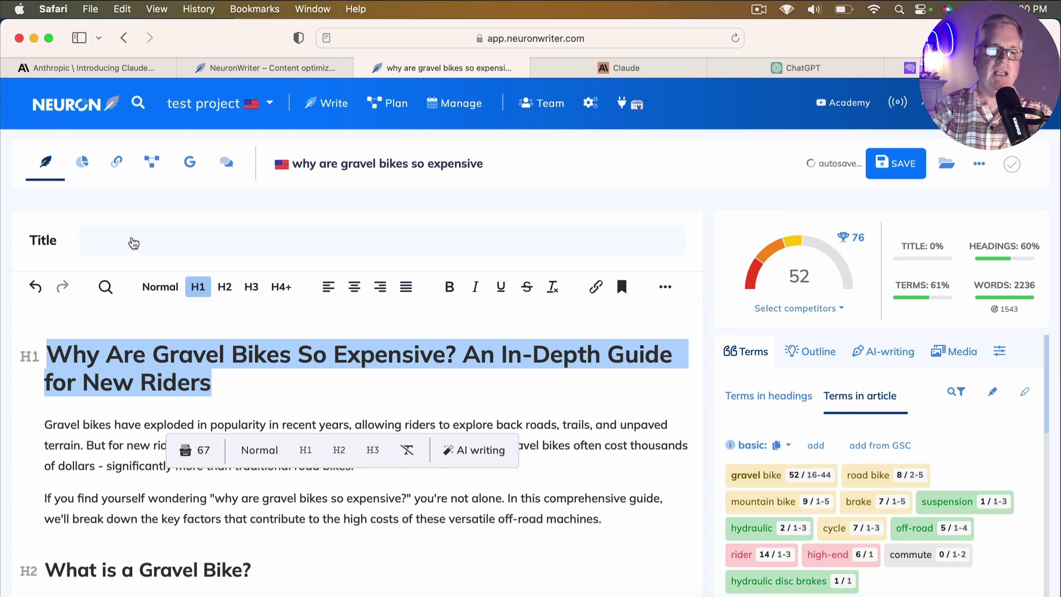
click(133, 243)
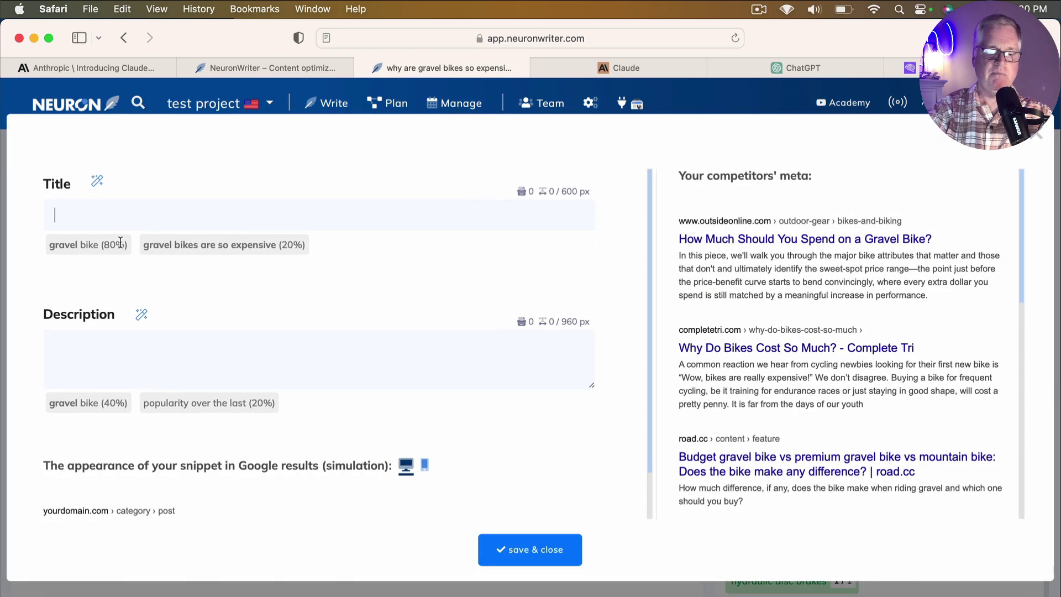
key(super+v)
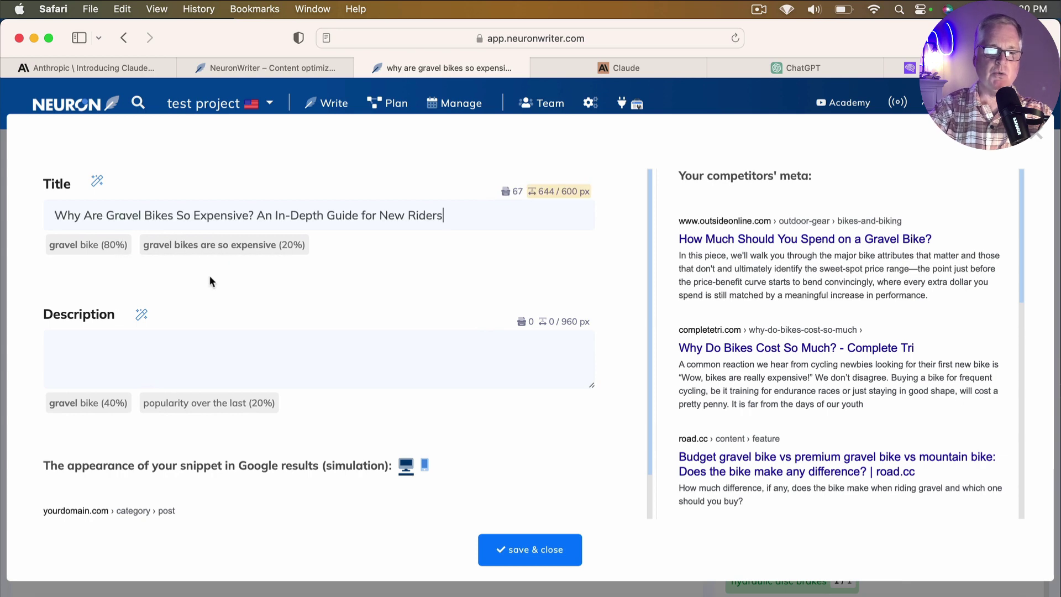
click(544, 549)
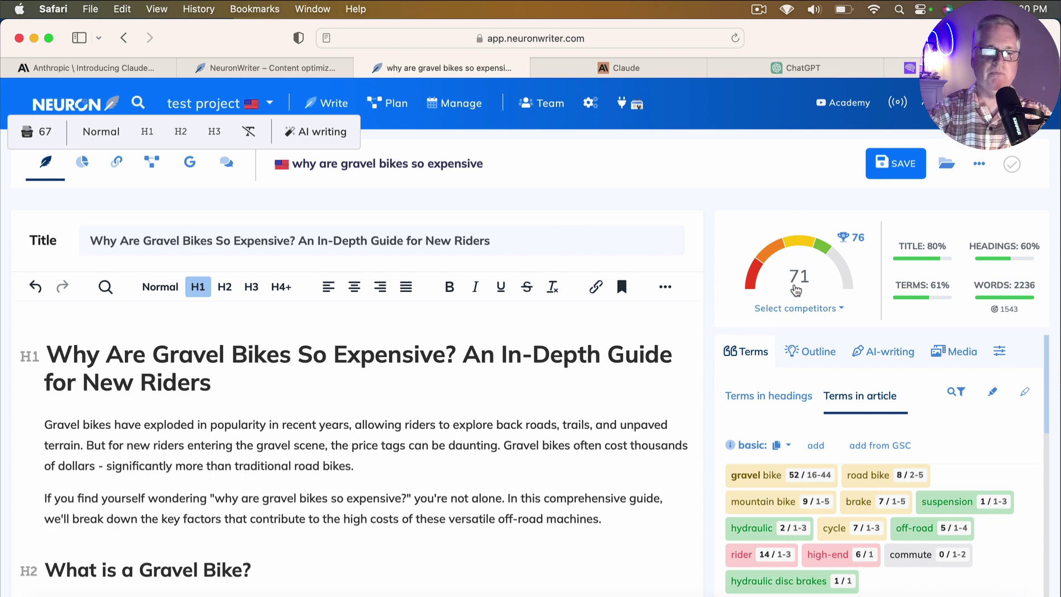
- Show the recommended terms for headings and scroll through the list
mouse_move(860, 240)
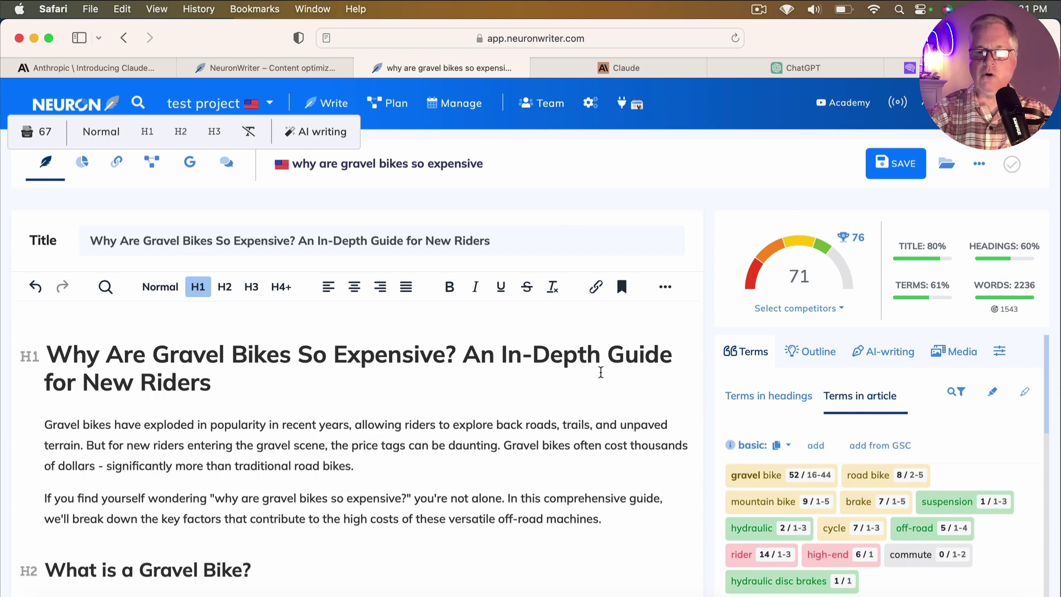
click(787, 413)
scroll(895, 502, down, 5)
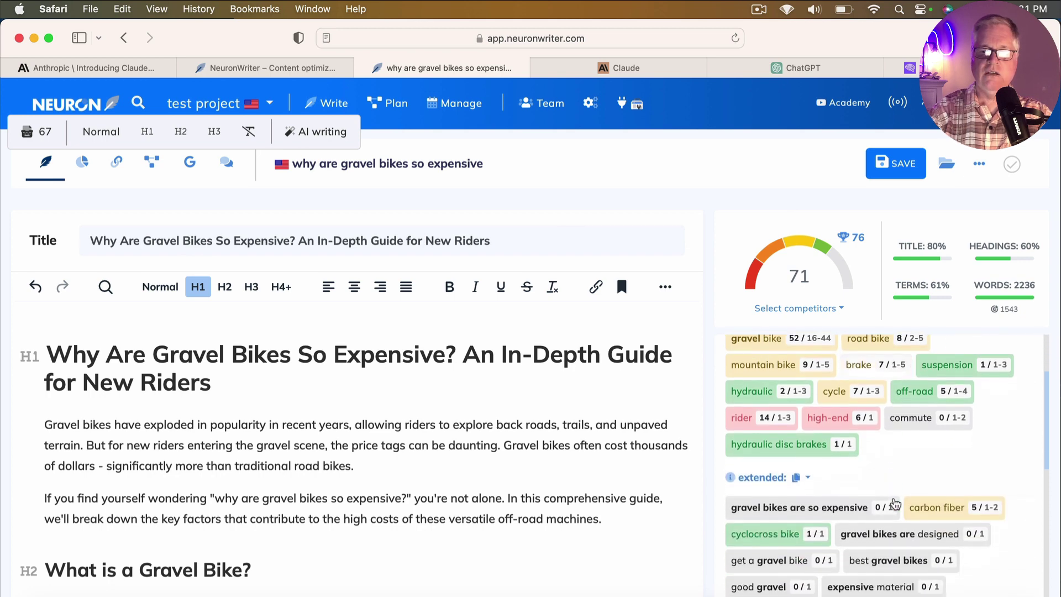
scroll(895, 503, down, 8)
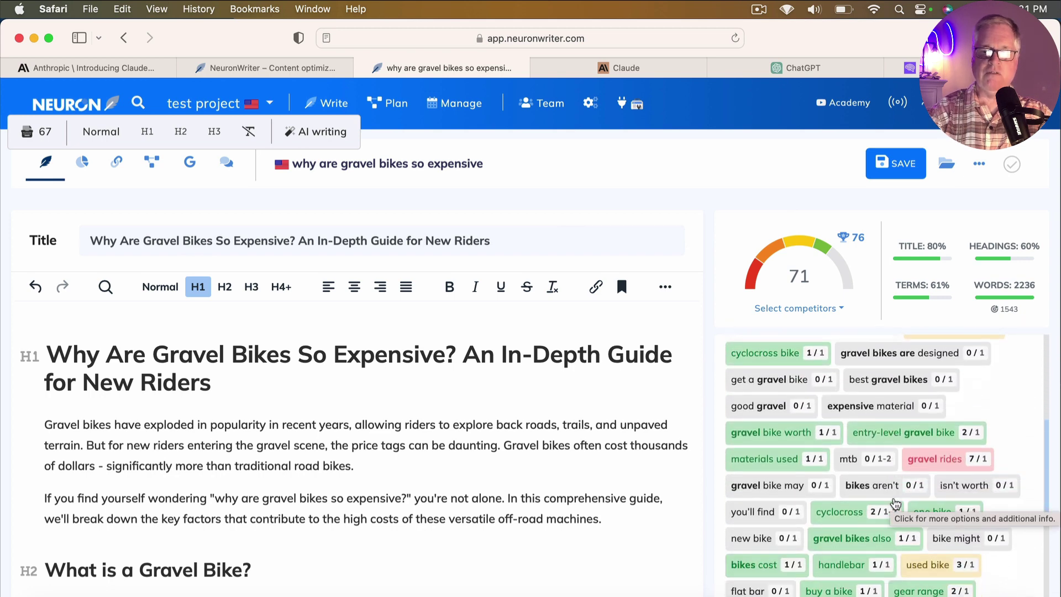
scroll(895, 503, down, 3)
scroll(895, 503, up, 8)
scroll(894, 502, up, 7)
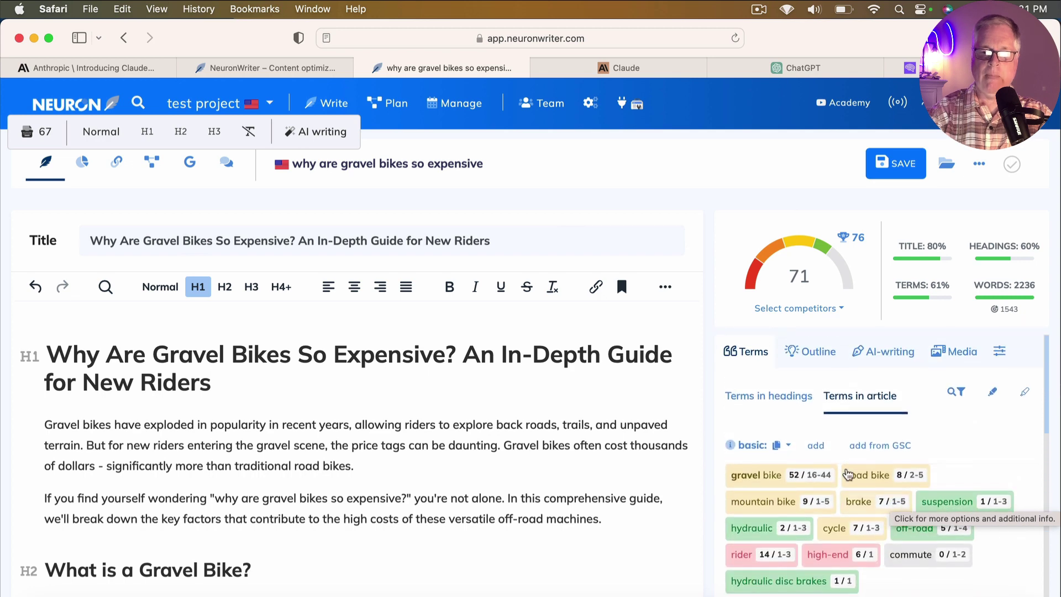
- Switch to the H1 and H2 term suggestions and scroll through them
click(777, 405)
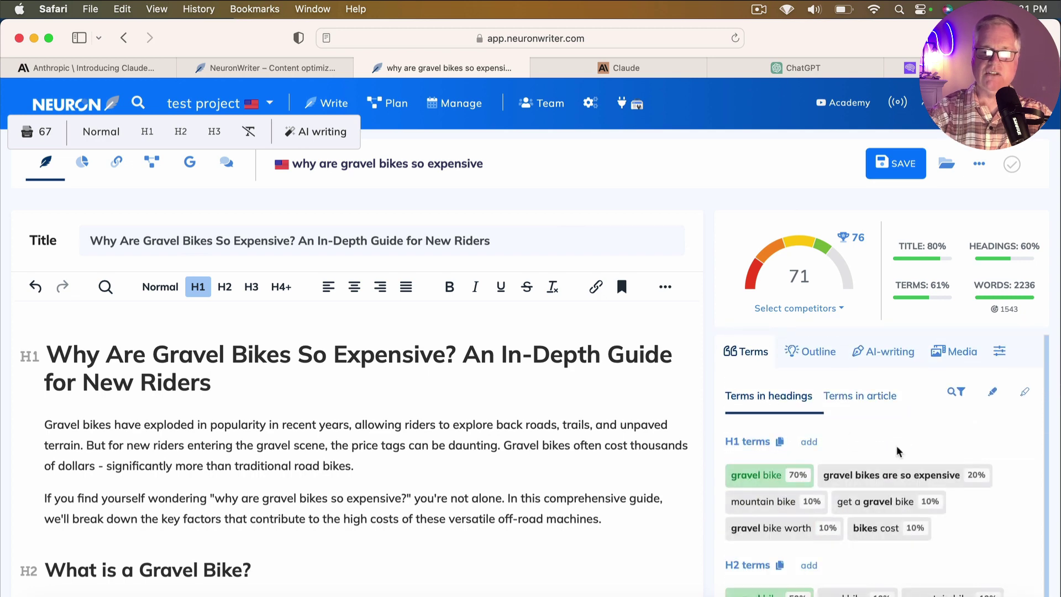
scroll(898, 450, down, 1)
scroll(898, 450, down, 2)
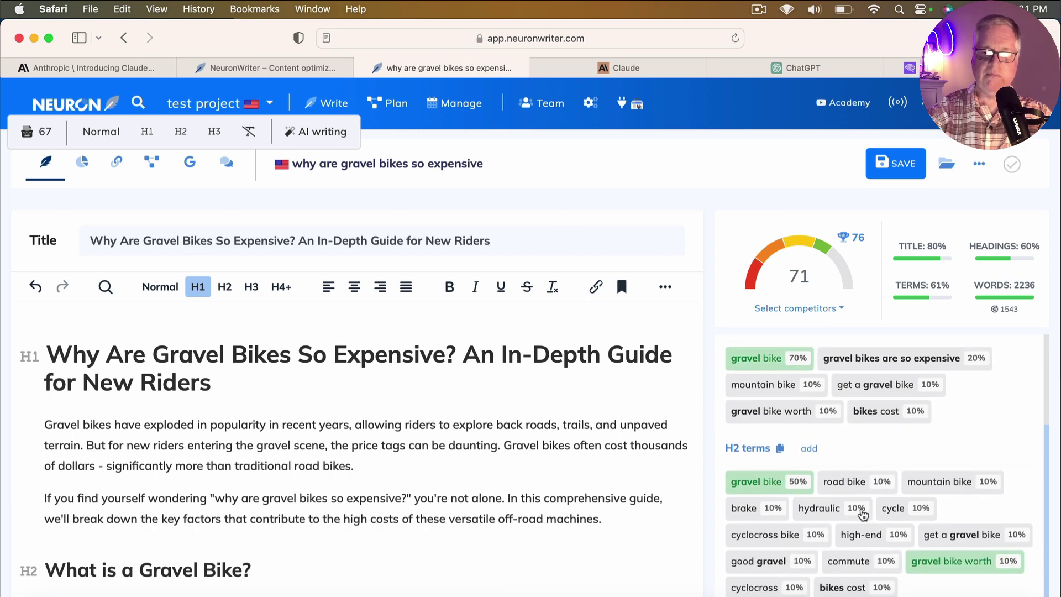
scroll(862, 515, down, 2)
scroll(862, 514, down, 1)
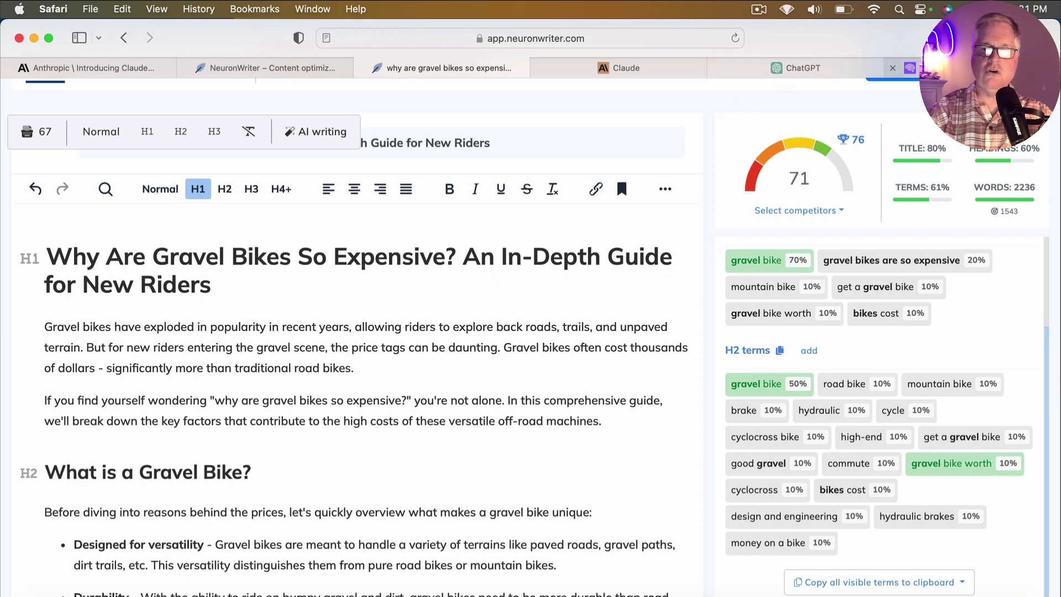
- Paste the gravel-bike guide into a new Originality.ai scan: 2121 words, 43 credits
click(917, 67)
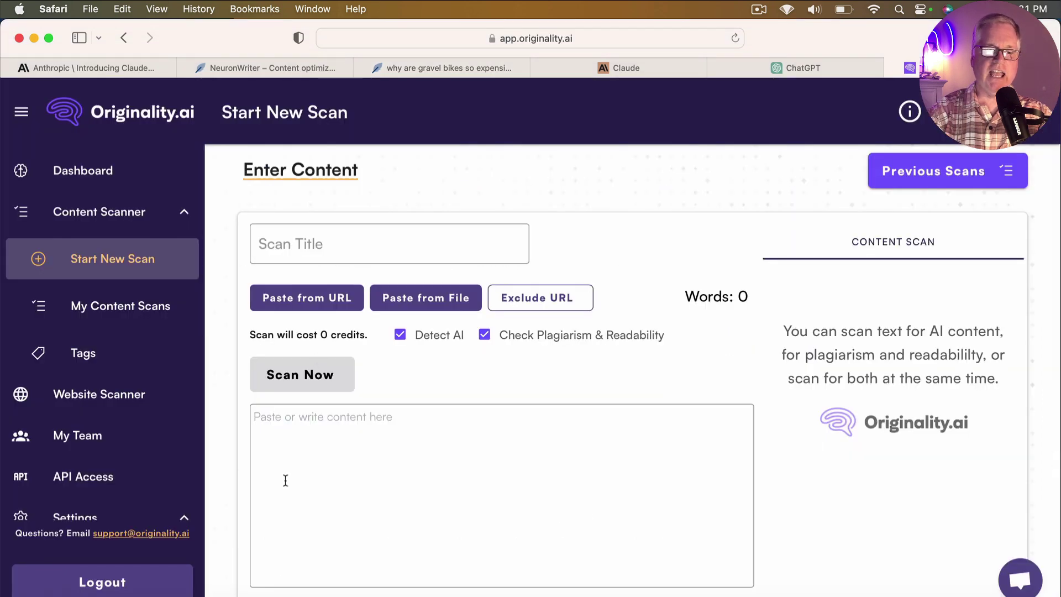
click(293, 420)
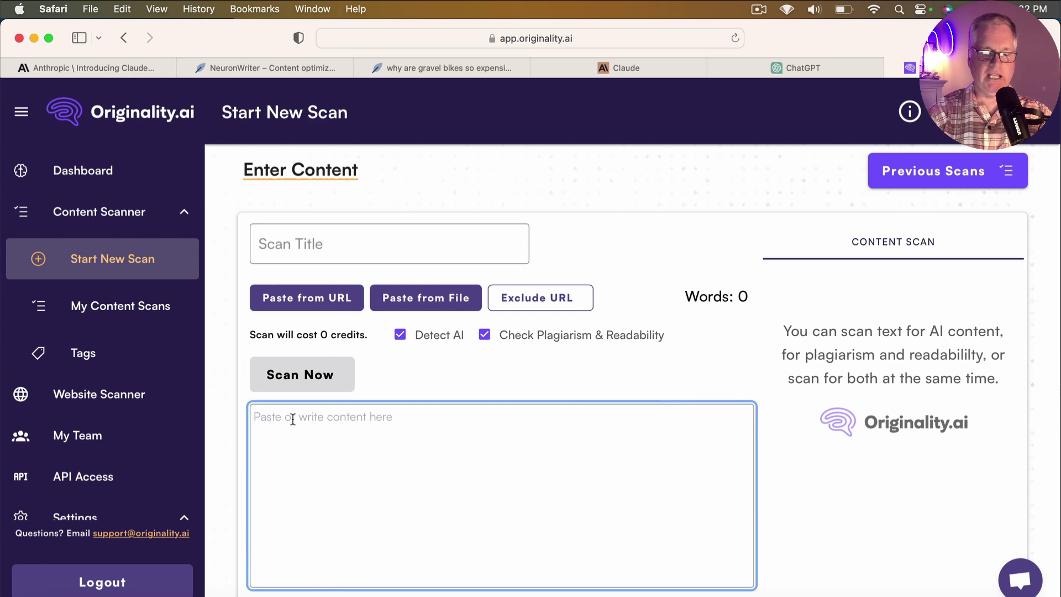
key(super+v)
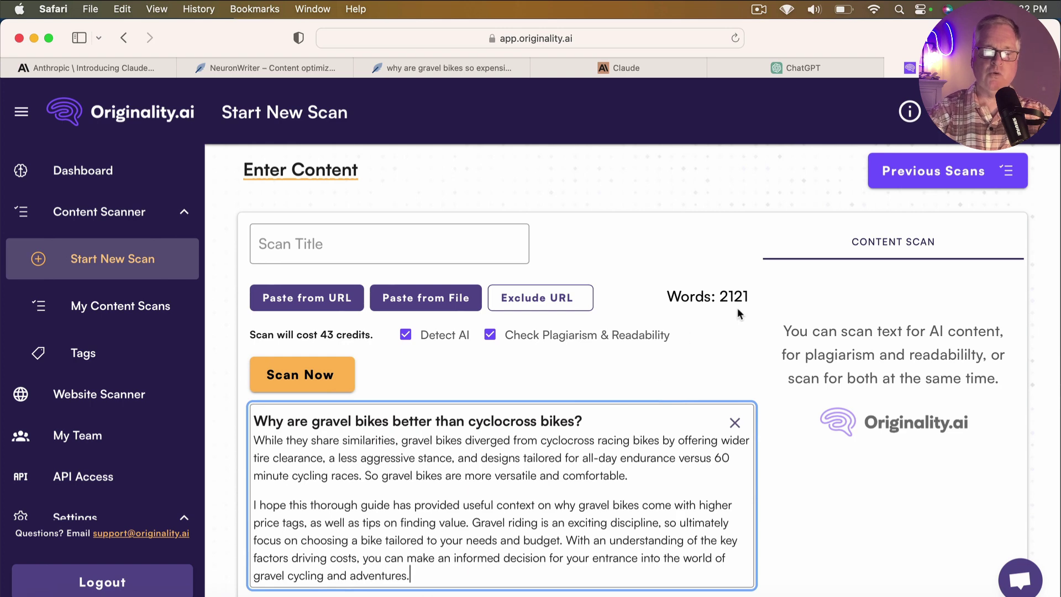
scroll(682, 356, down, 3)
scroll(586, 380, up, 10)
scroll(586, 380, up, 15)
scroll(586, 380, up, 15)
scroll(586, 380, up, 5)
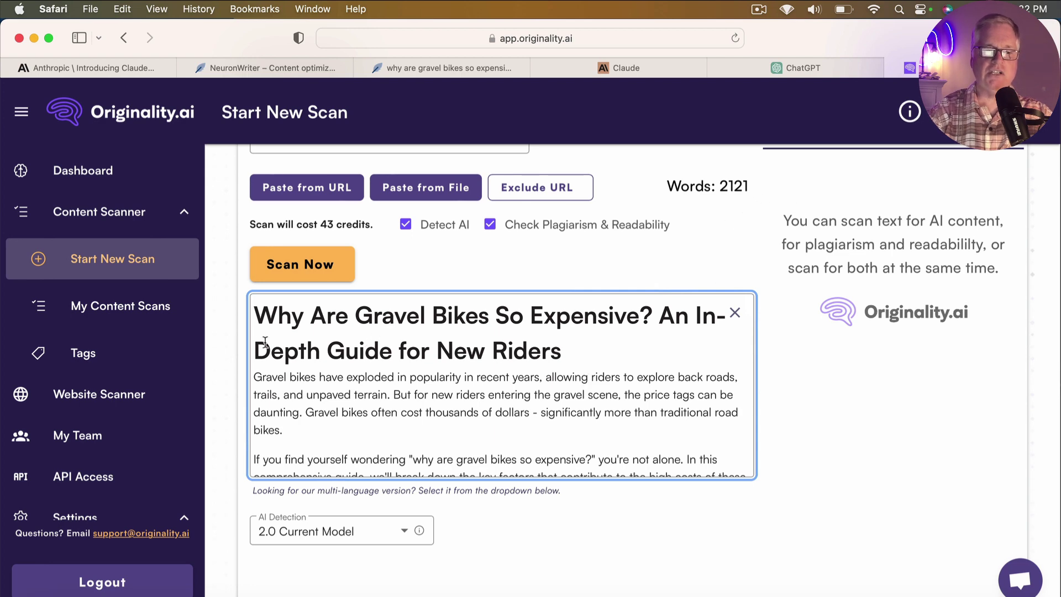
- Run the scan, which rates the gravel-bike guide 99% original and 1% AI
click(301, 265)
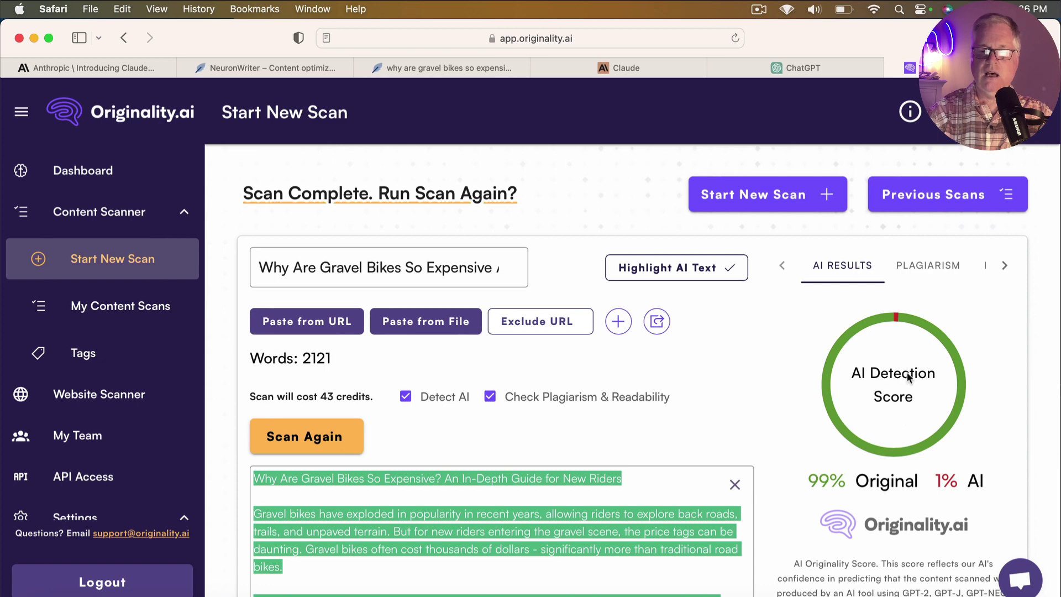
- Review the 0% plagiarism result, then the Flesch-Kincaid Reading Ease score of 54.4
click(927, 268)
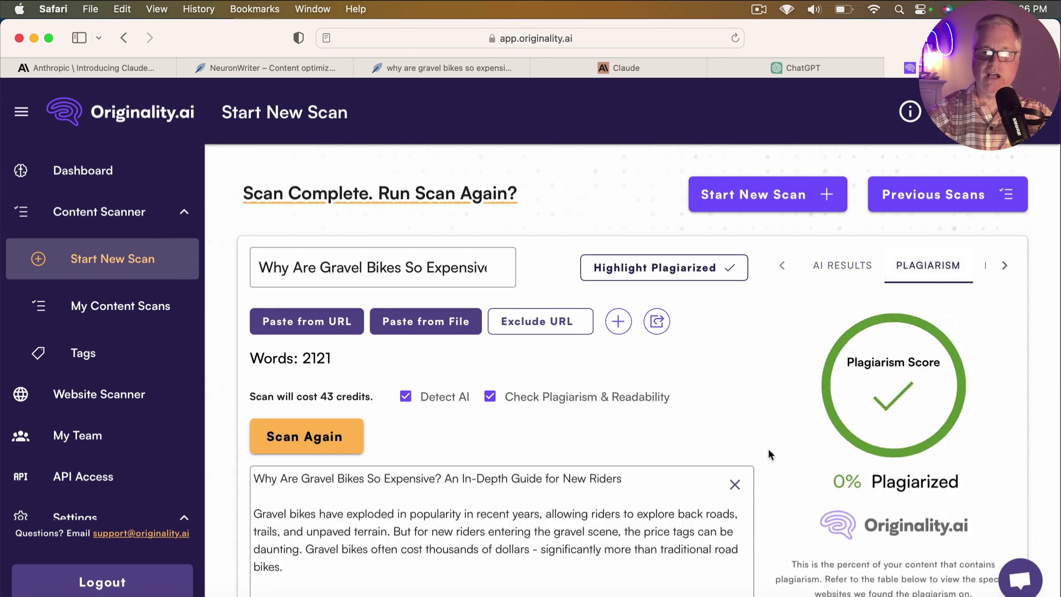
click(1005, 269)
click(942, 268)
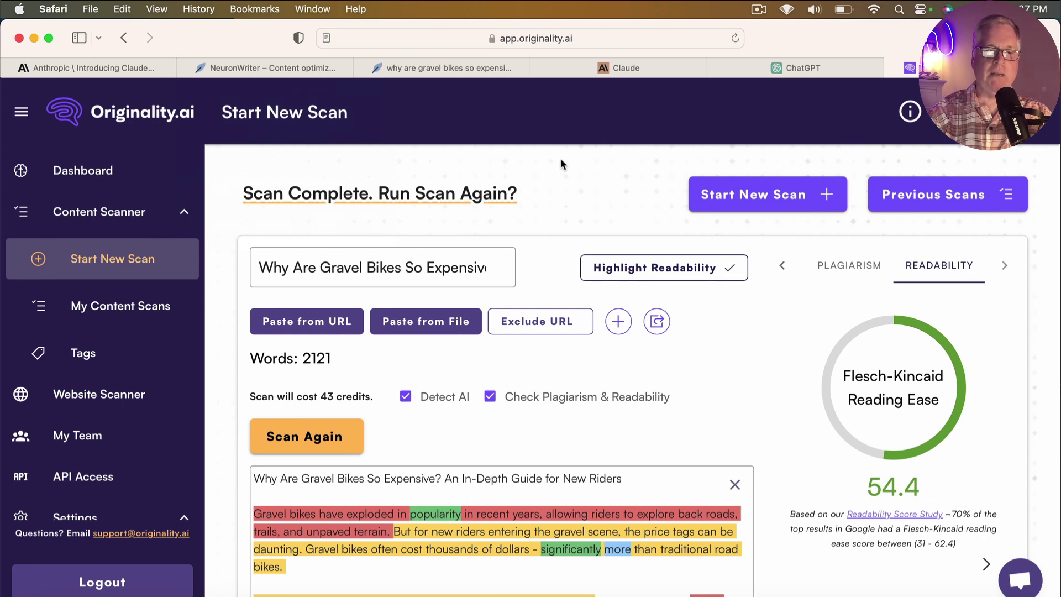
mouse_move(330, 101)
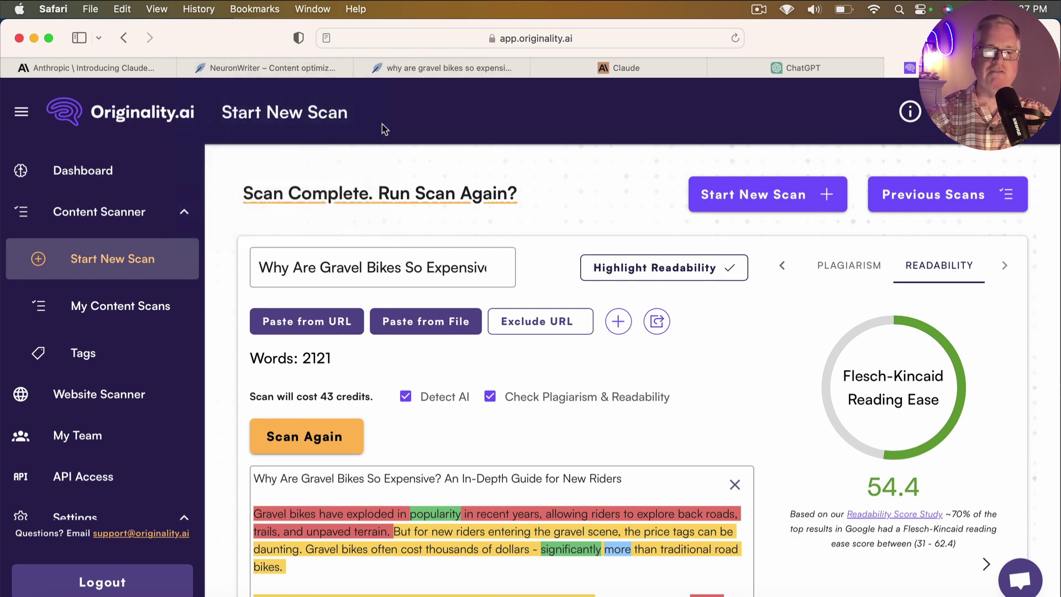